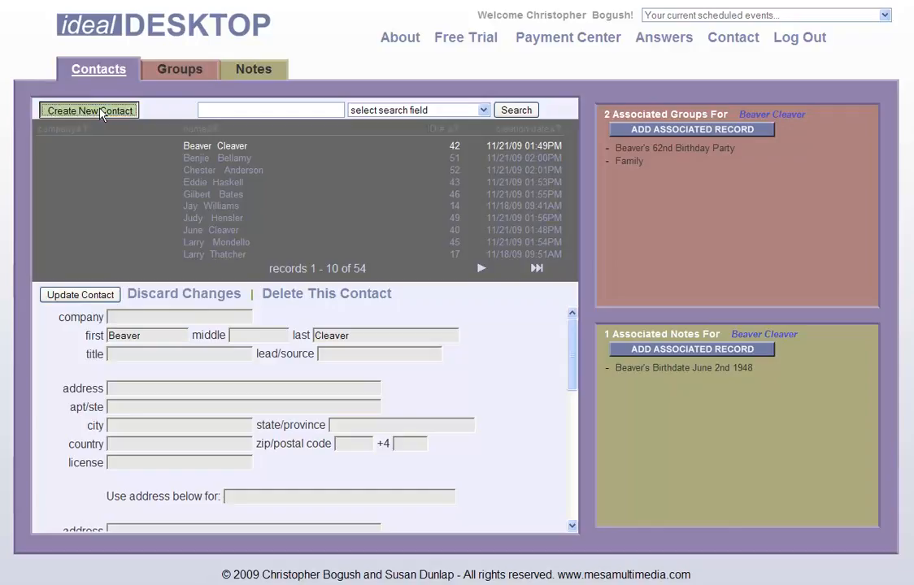
- Create a new contact record and enter the contact's first and last name
left_click(100, 112)
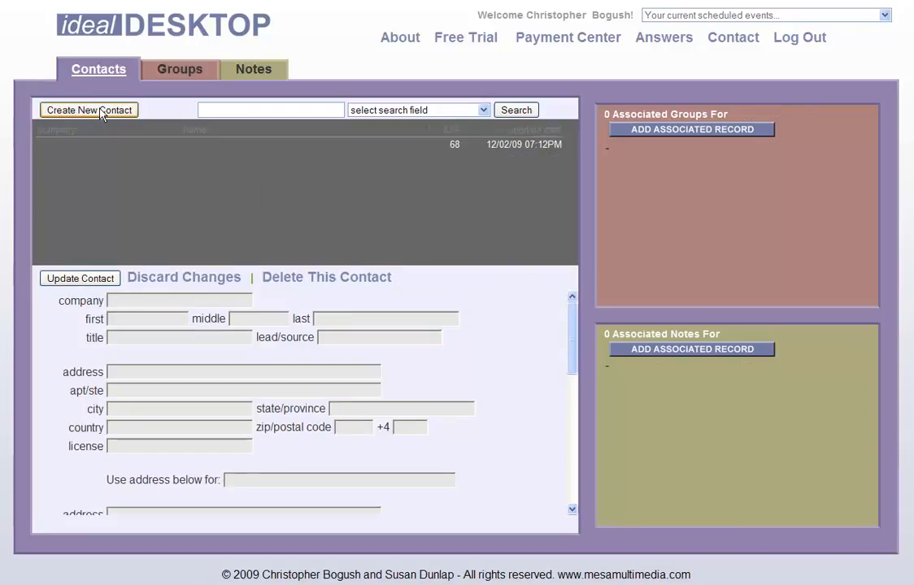
left_click(153, 319)
key("Tab")
- Fill in the contact's street address, city, state and ZIP code, then save contact 68
key("Tab")
key("Tab")
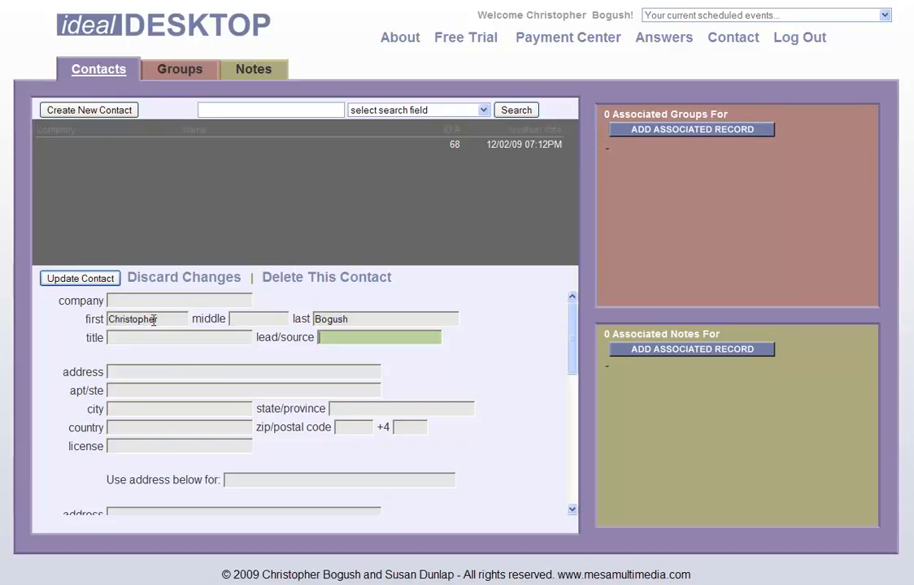
key("Tab")
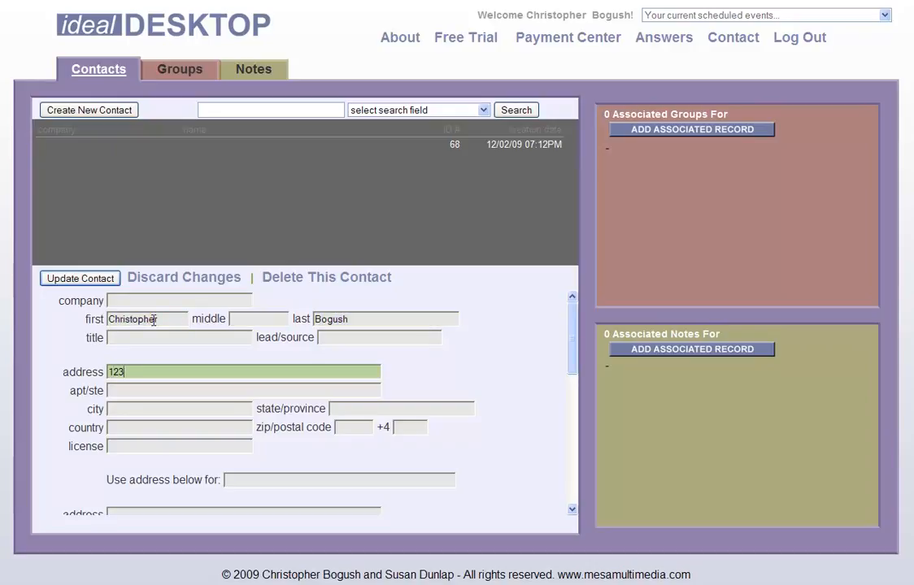
key("Tab")
key("Tab")
key("Tab")
key("shift+Tab")
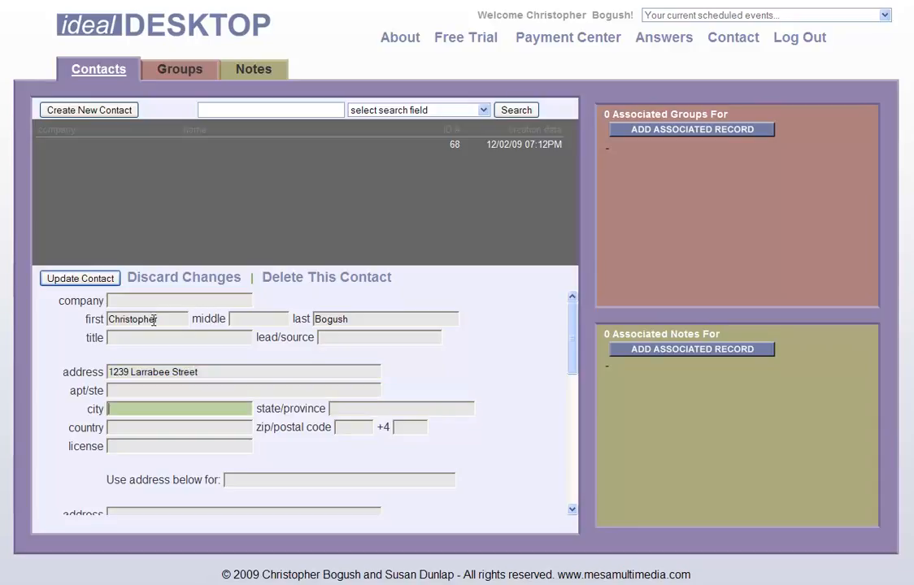
type("West Hollywood")
key("Tab")
type("CA")
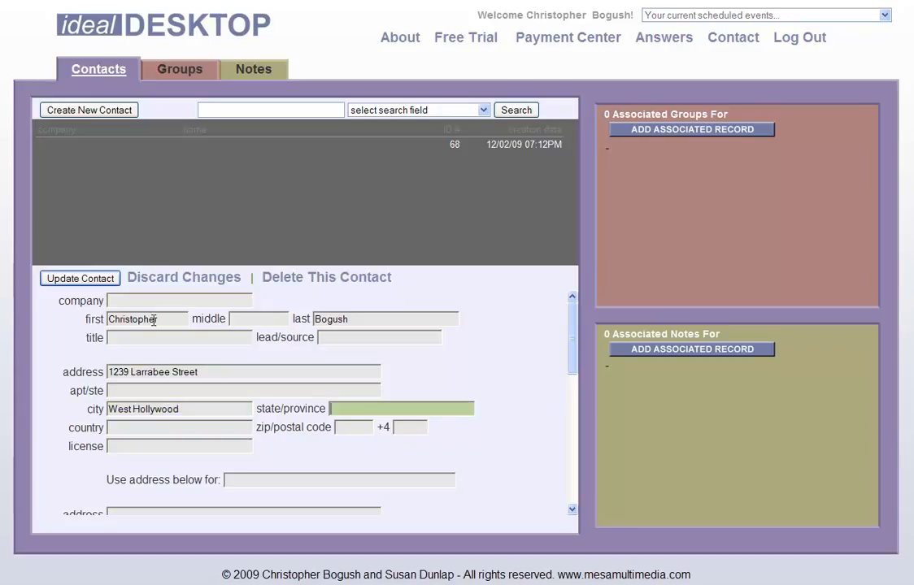
key("Tab")
key("Tab")
type("90069")
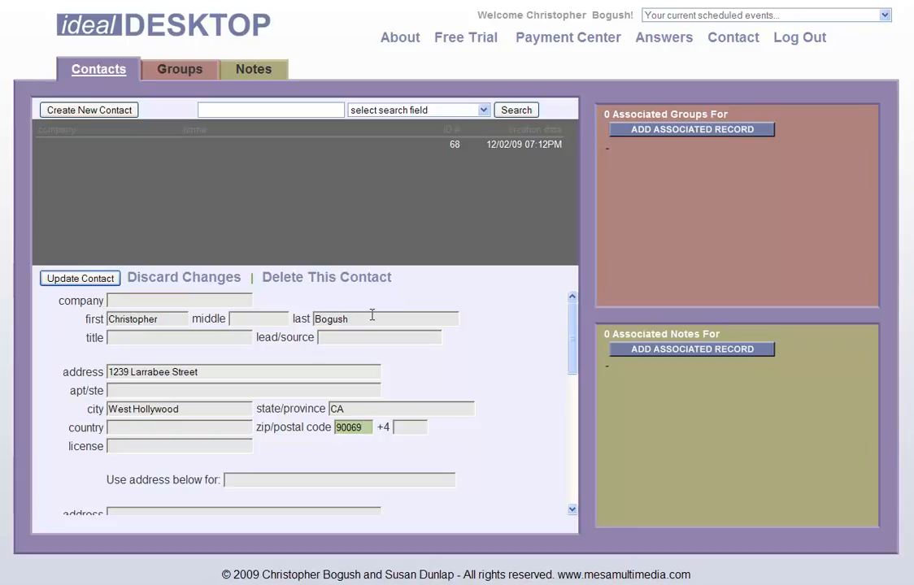
left_click(88, 280)
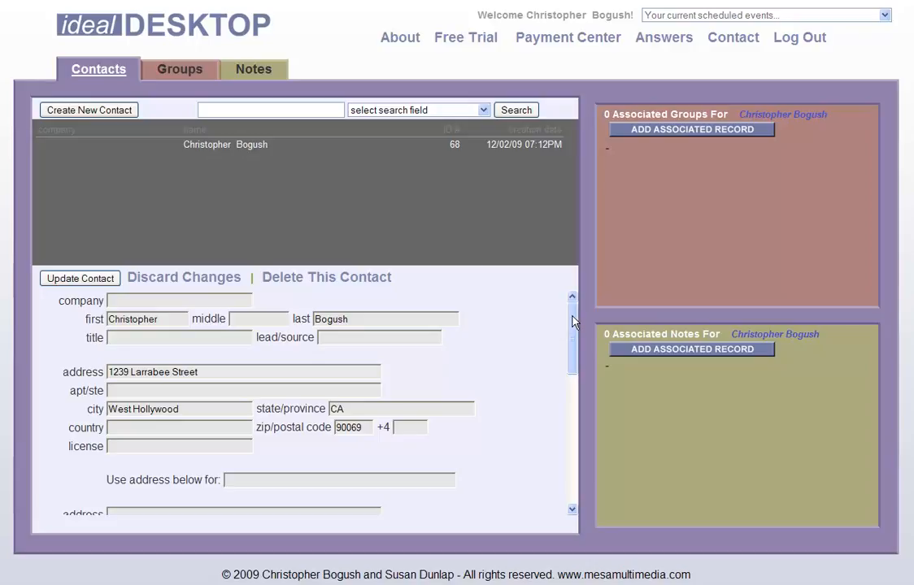
left_click_drag(574, 321, 589, 430)
left_click(217, 328)
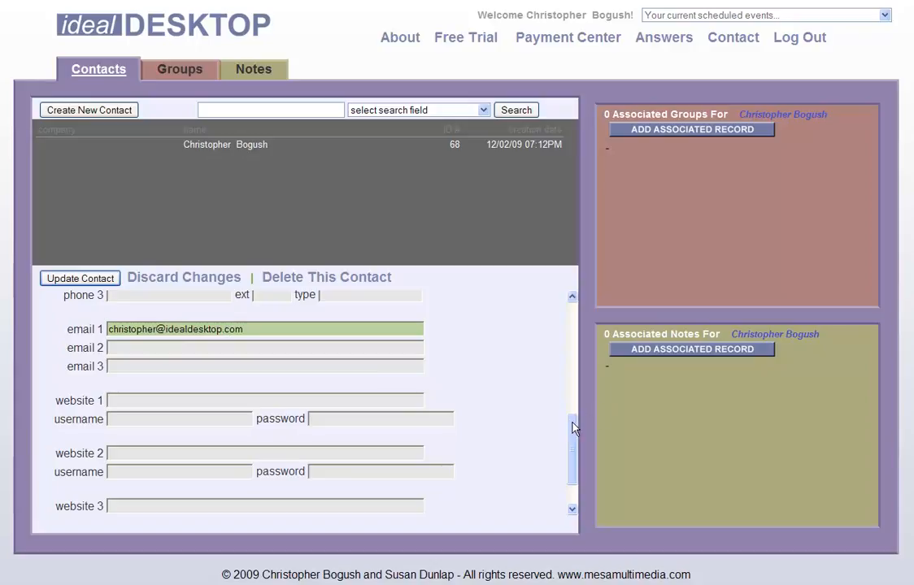
left_click_drag(574, 428, 574, 438)
left_click(226, 345)
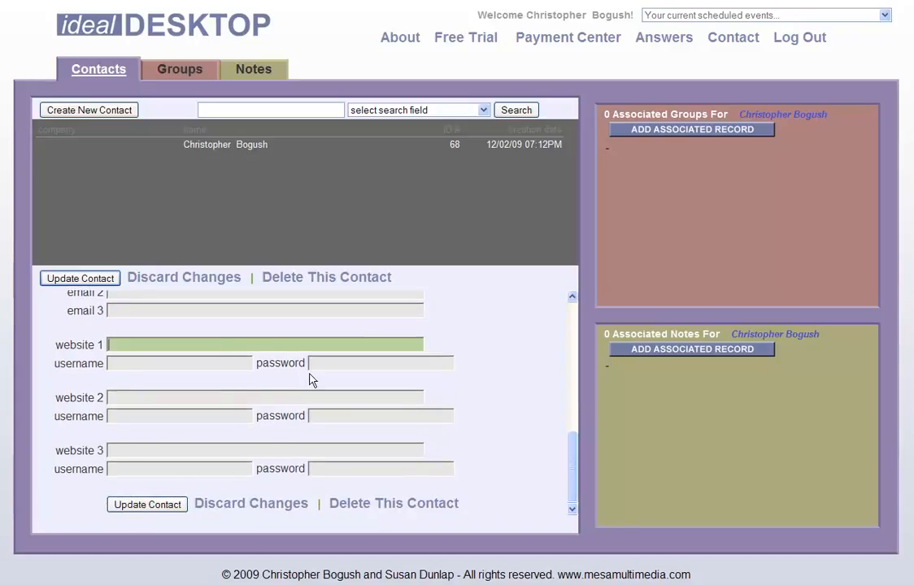
type("www.ideals")
type("is")
type("esktop.com")
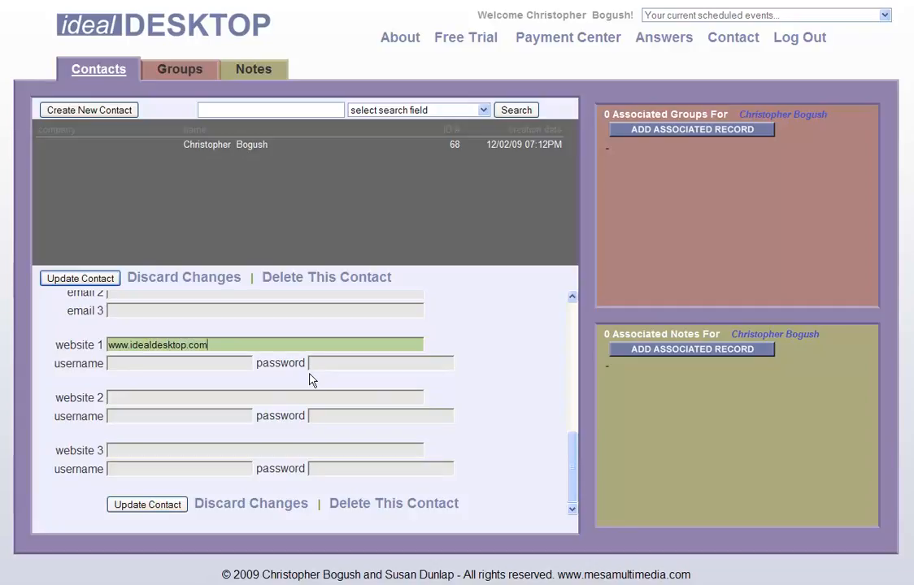
left_click(147, 505)
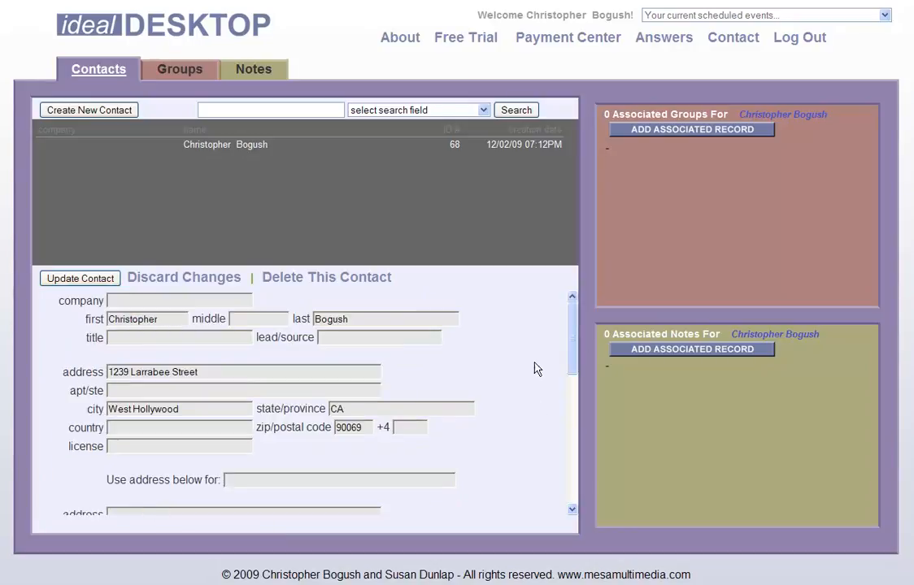
left_click_drag(572, 336, 565, 308)
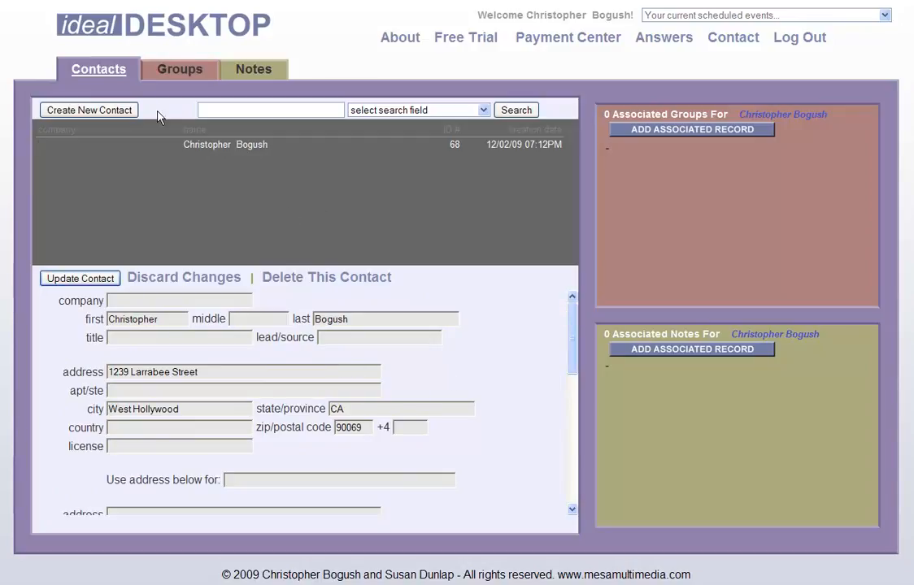
- Search contacts by last name for the new contact, load its record, then go to Groups
left_click(96, 70)
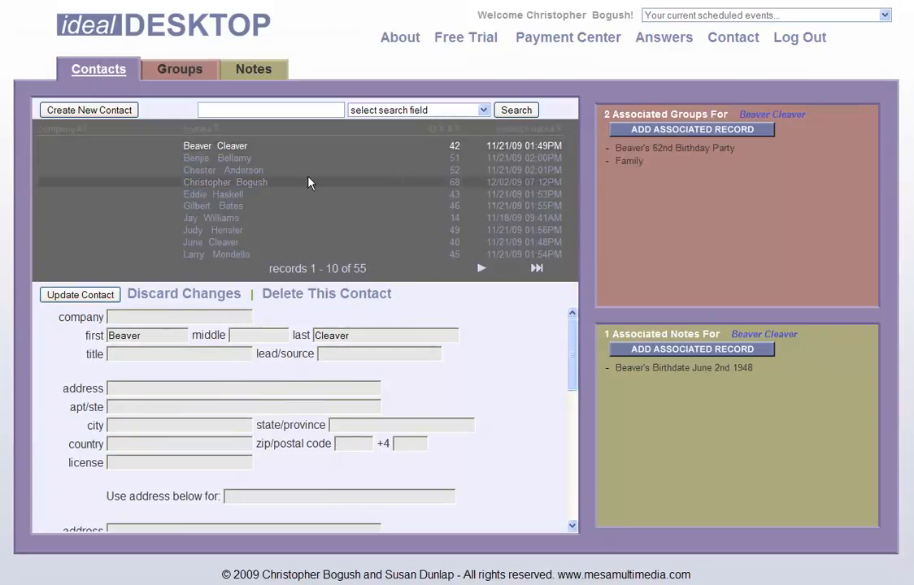
left_click(238, 109)
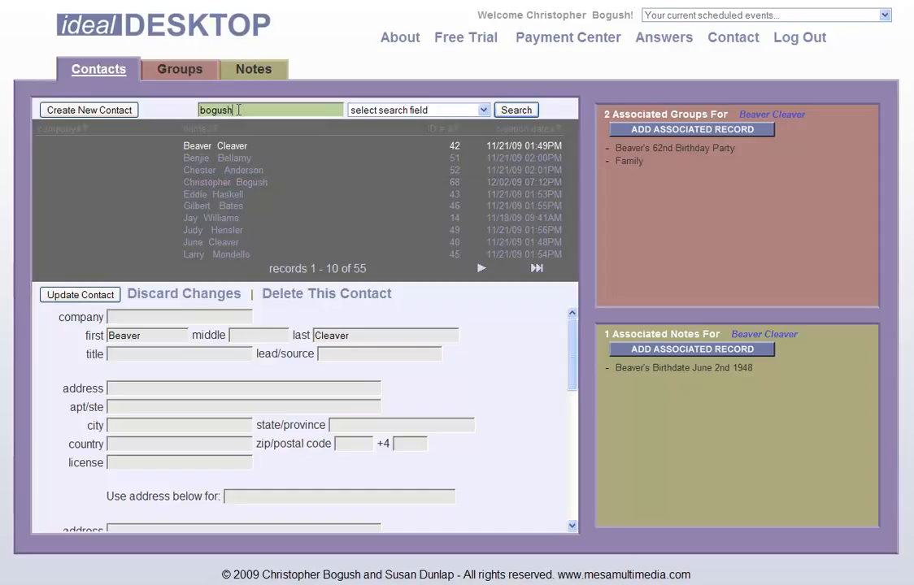
left_click(483, 109)
left_click(432, 165)
left_click(512, 111)
left_click(223, 151)
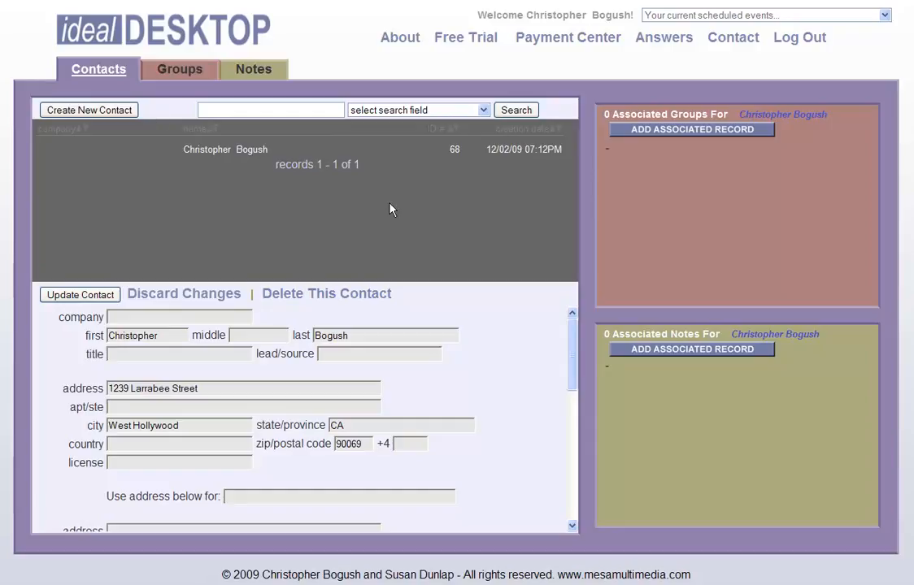
left_click(181, 72)
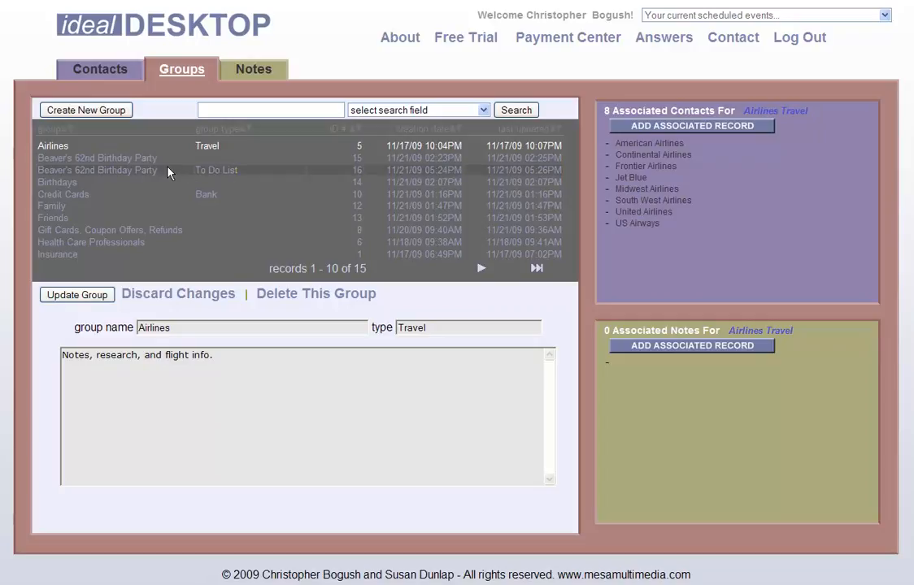
- Open the Beaver's 62nd Birthday Party group and its Invitation List note
left_click(126, 161)
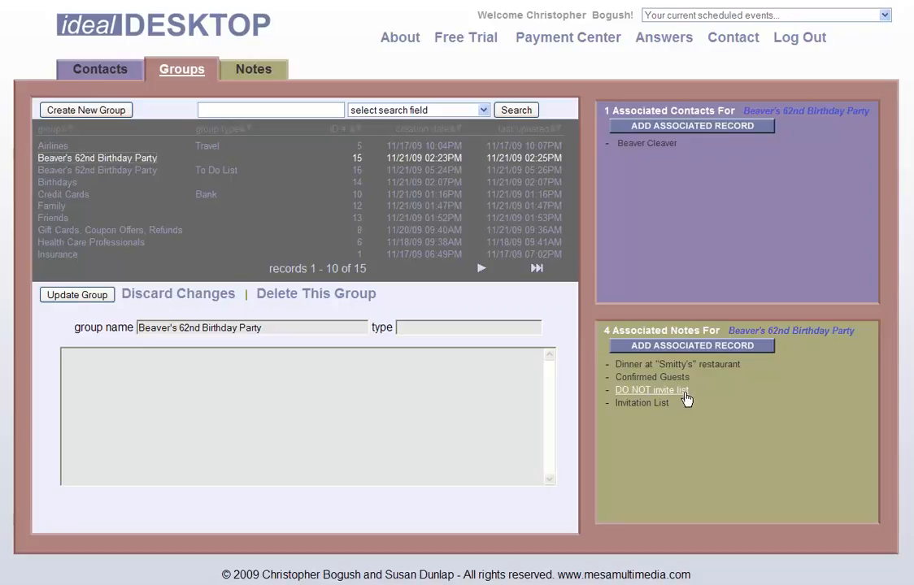
left_click(656, 403)
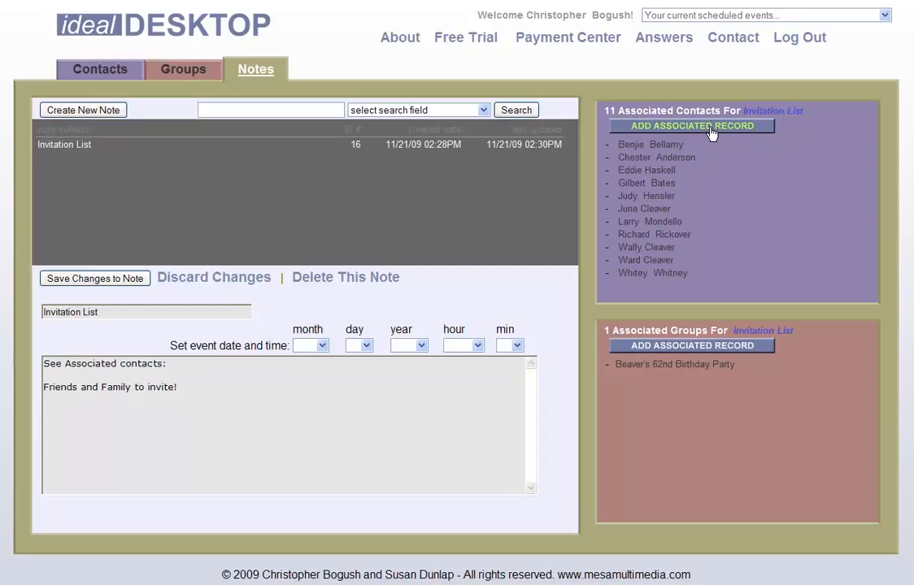
- Open the attach-contacts window for the Invitation List note and move it to the top left
left_click(618, 346)
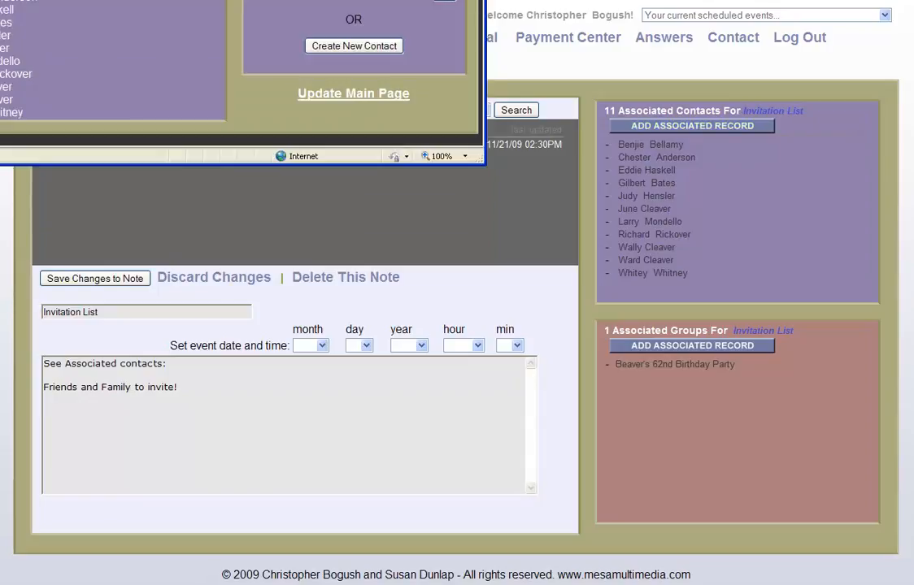
left_click_drag(368, 0, 469, 19)
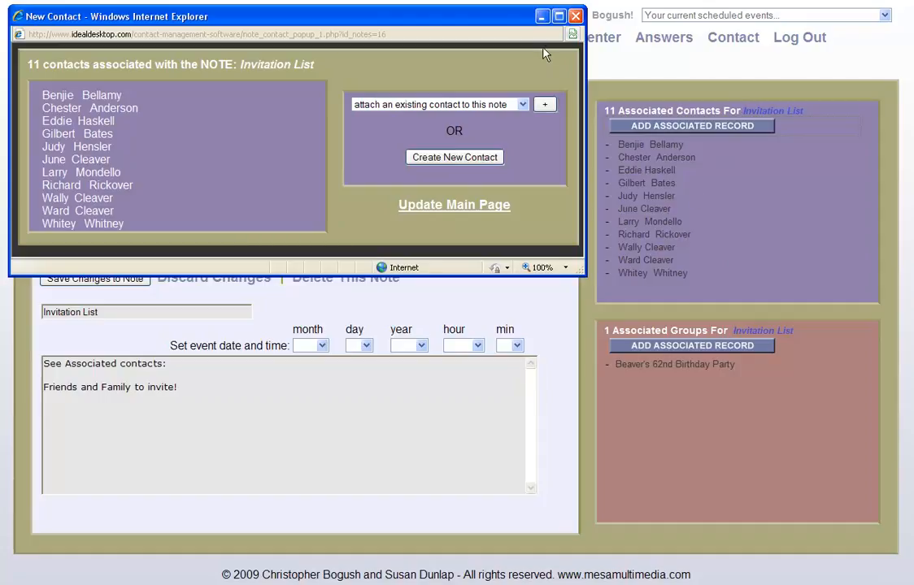
left_click_drag(492, 22, 663, 226)
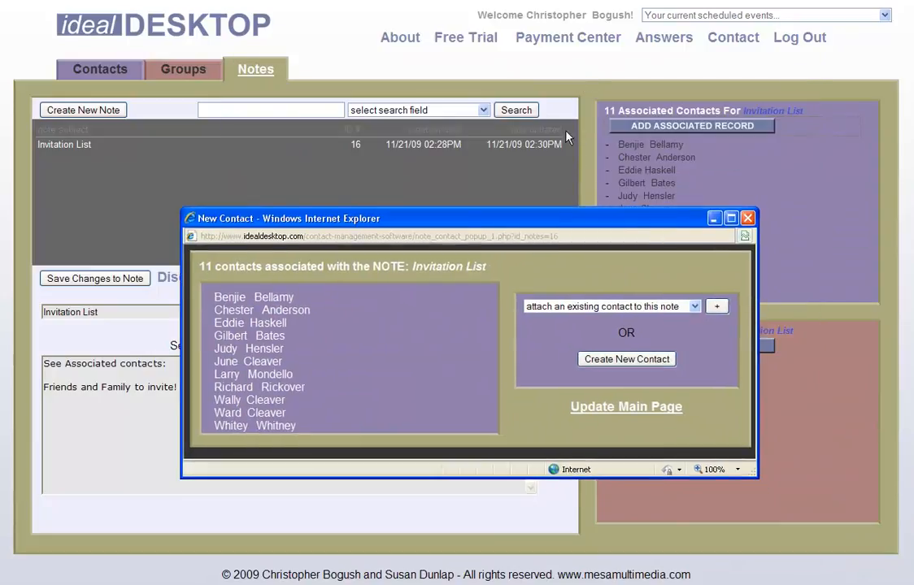
left_click_drag(598, 218, 421, 15)
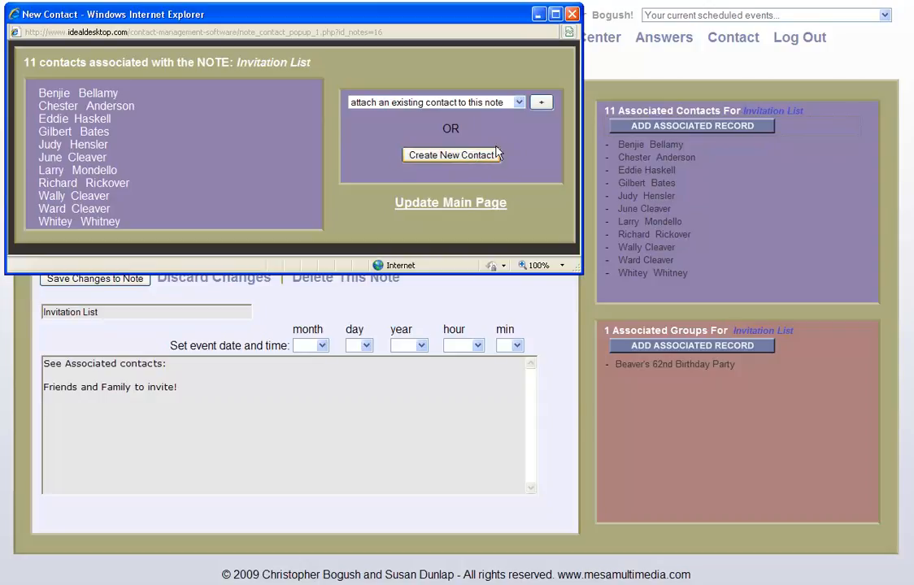
- Attach the new contact to the Invitation List note, refresh the main page, and close the window
left_click(519, 104)
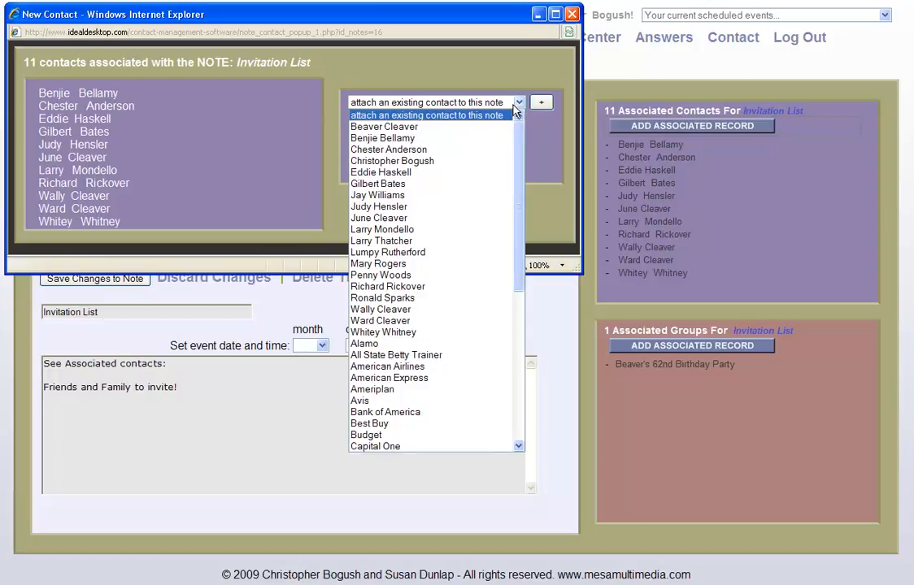
left_click(434, 162)
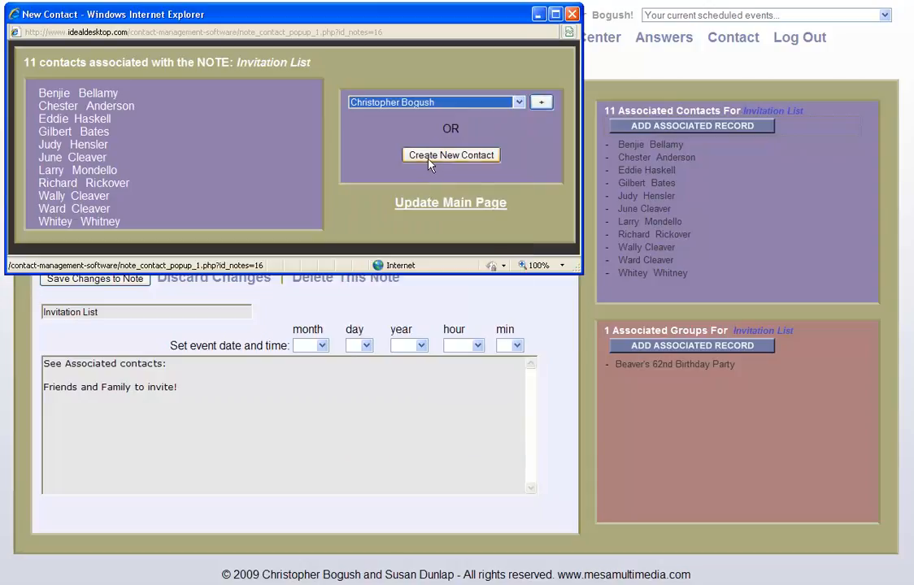
left_click(541, 104)
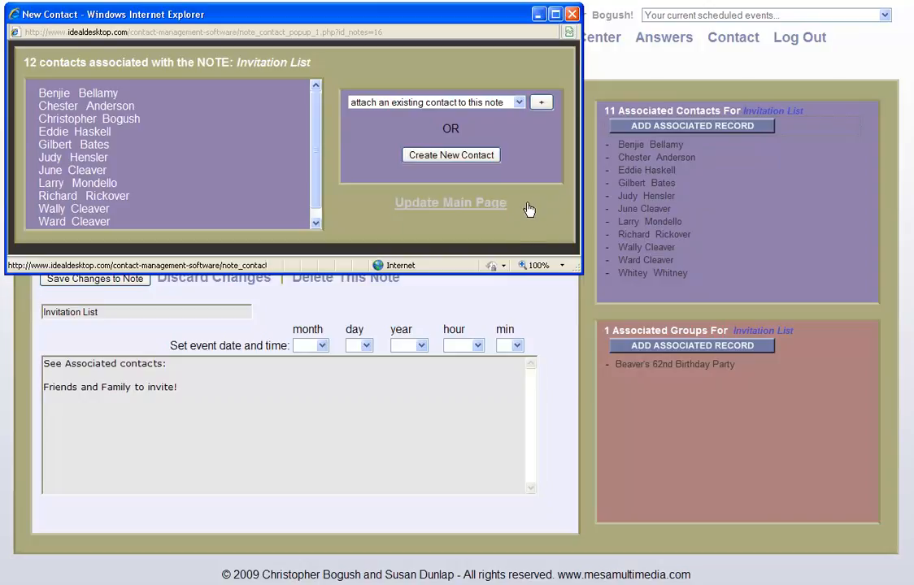
left_click(440, 205)
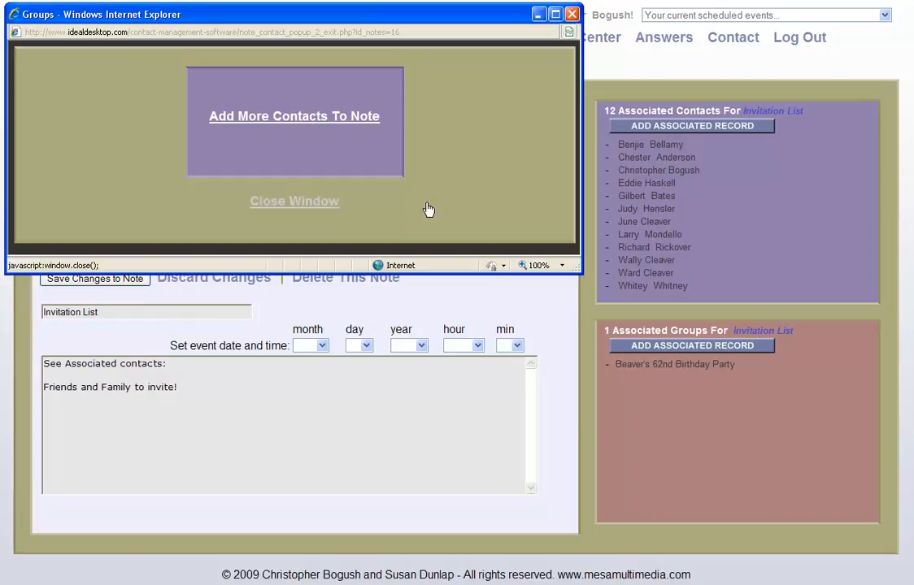
left_click(332, 122)
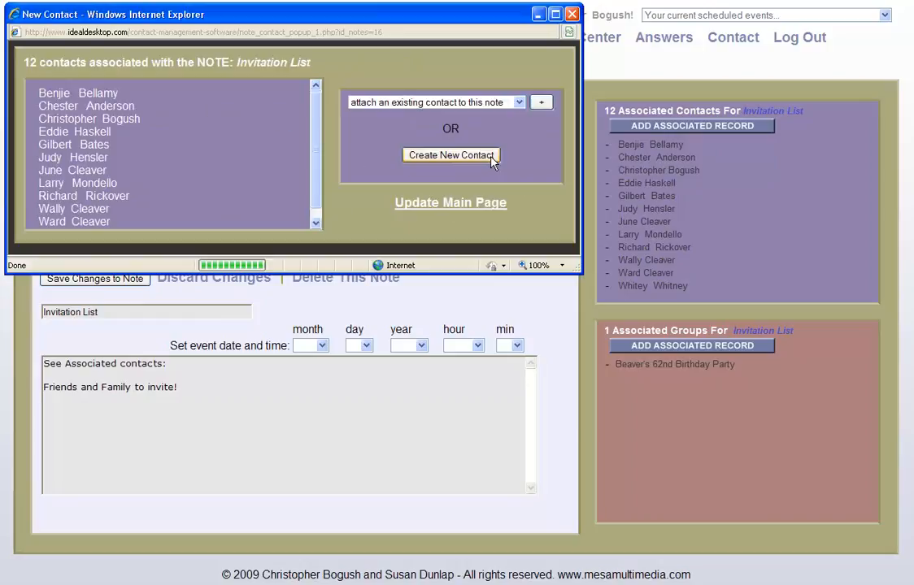
left_click(472, 205)
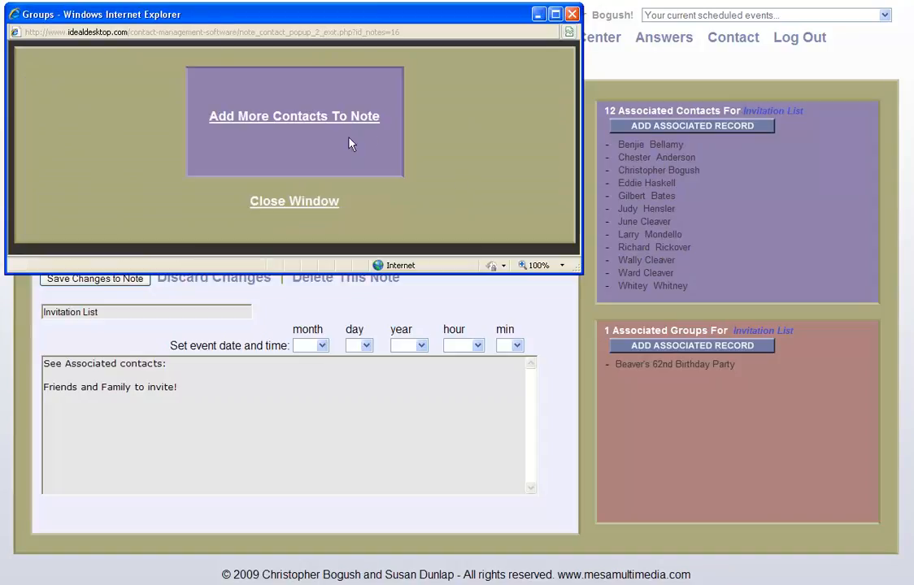
left_click(317, 204)
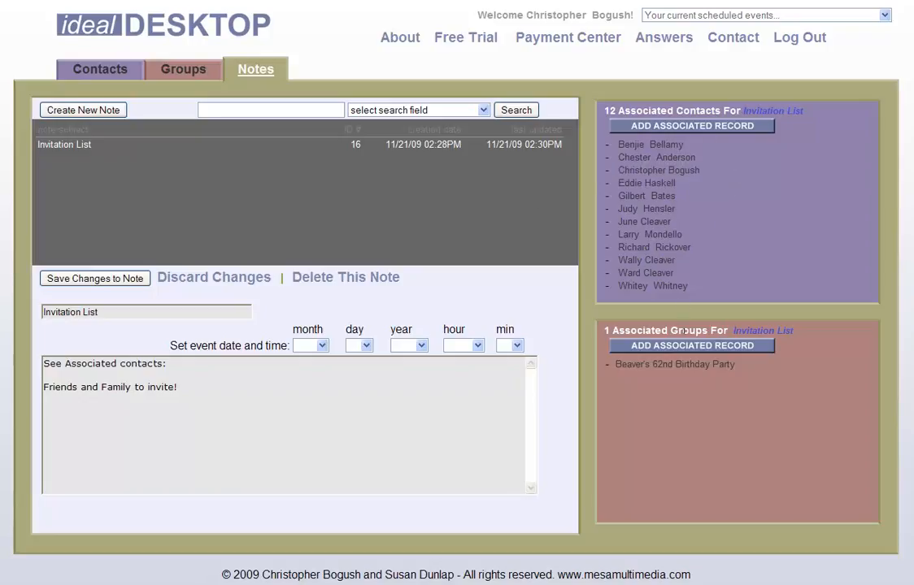
- Open the 62nd Birthday Party group's DO NOT invite list note from the Groups list
left_click(178, 73)
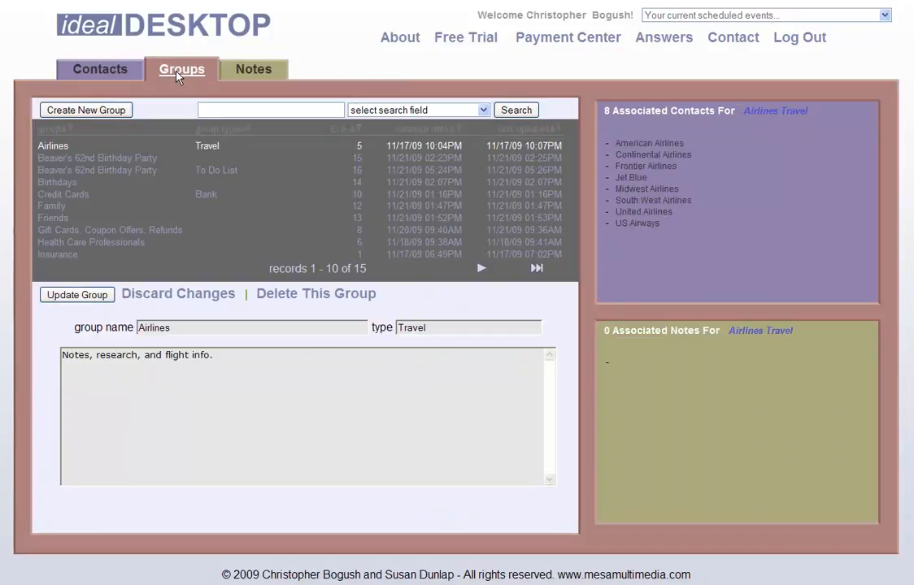
left_click(128, 159)
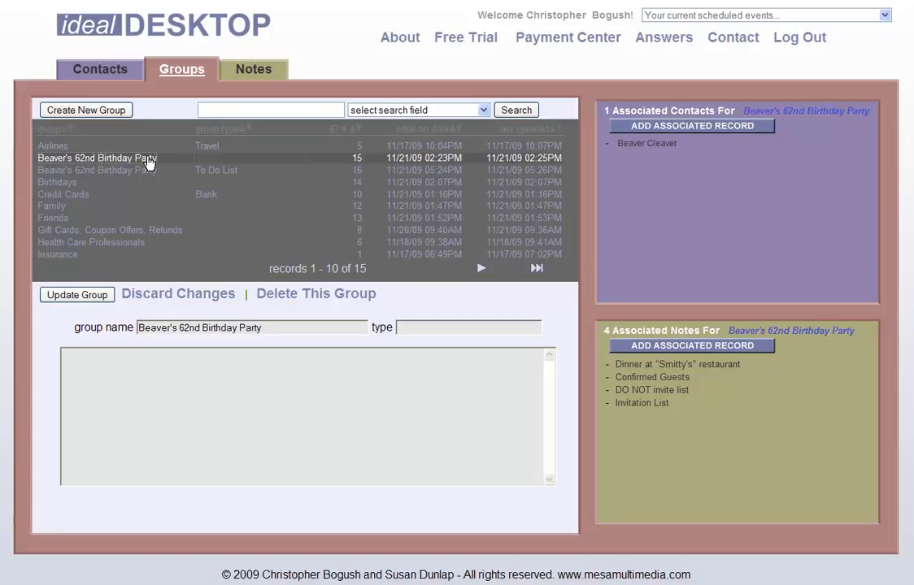
left_click(654, 391)
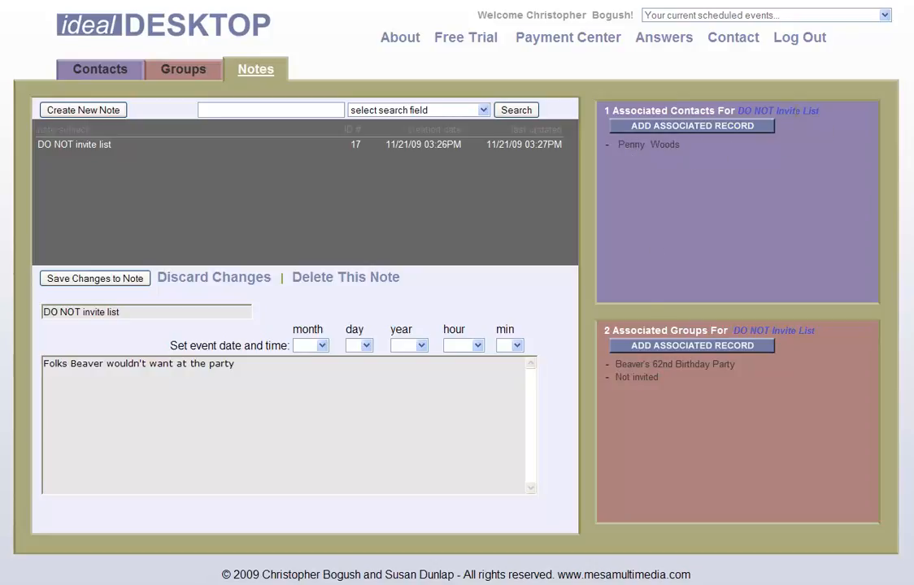
- View the excluded guest's contact record, then return to the Groups and Contacts lists
left_click(639, 146)
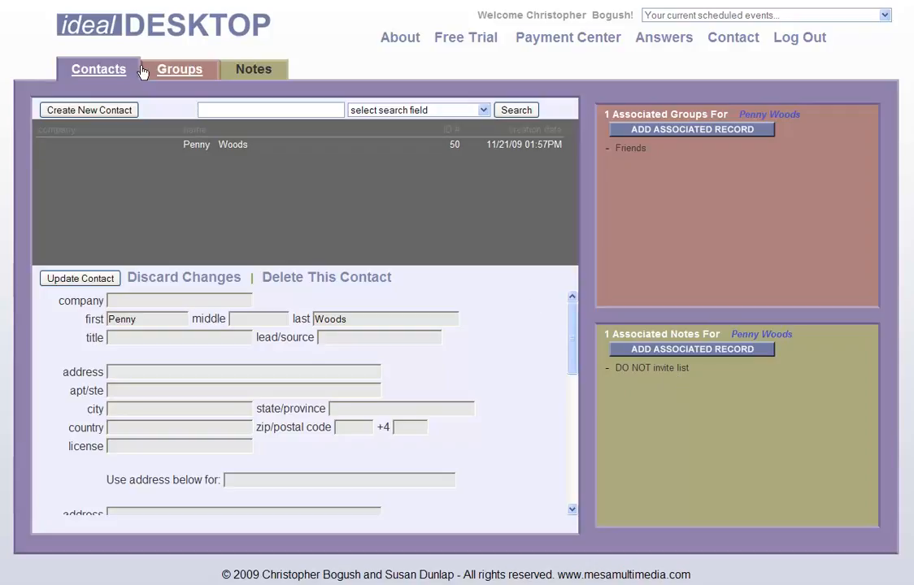
left_click(169, 73)
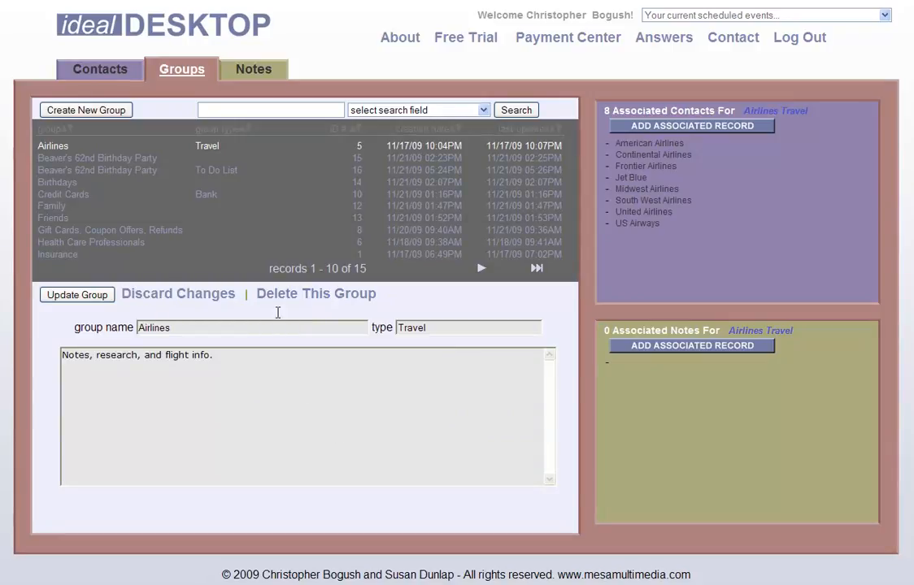
left_click(92, 70)
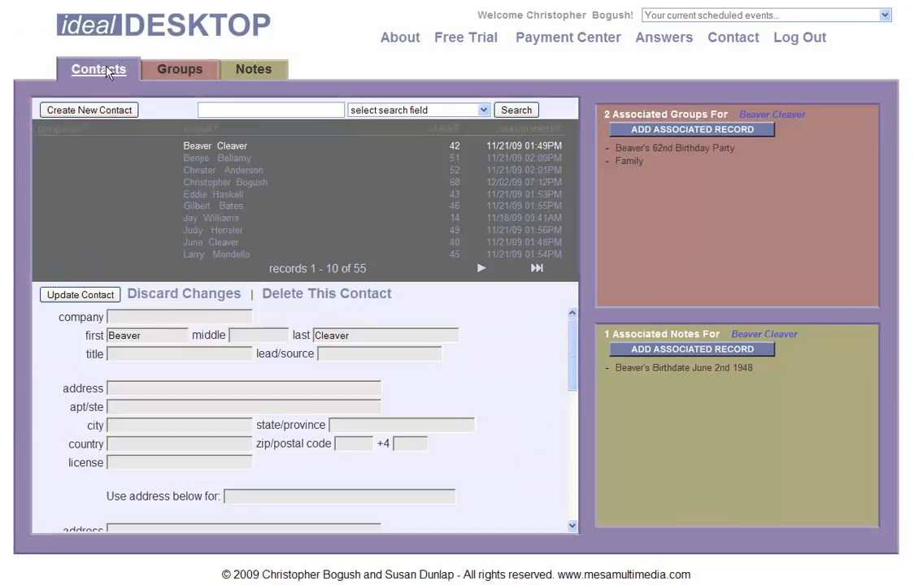
- Open the new contact's record and start attaching a note to it
left_click(214, 182)
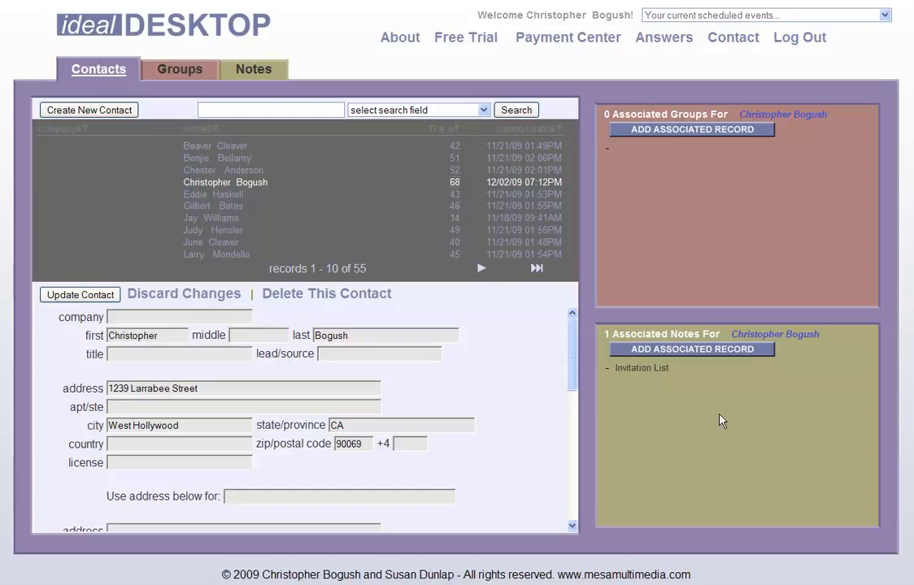
left_click(695, 354)
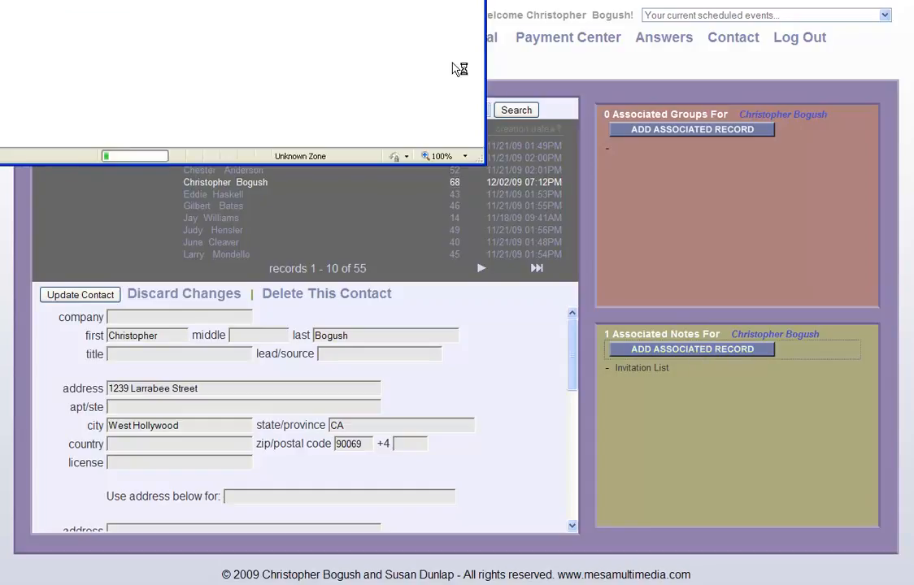
- Create a blank new note associated with contact 68 and enlarge the note window
left_click_drag(438, 22, 447, 46)
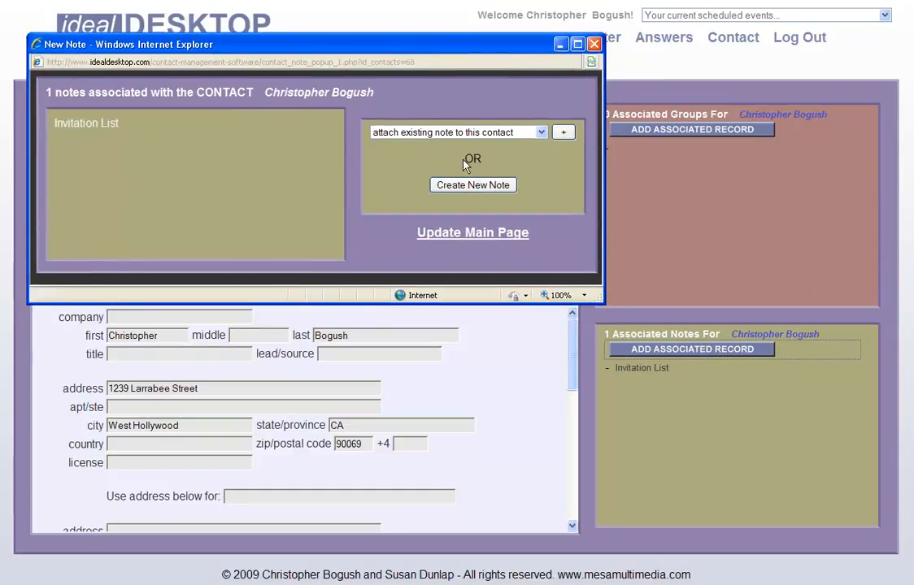
left_click(540, 133)
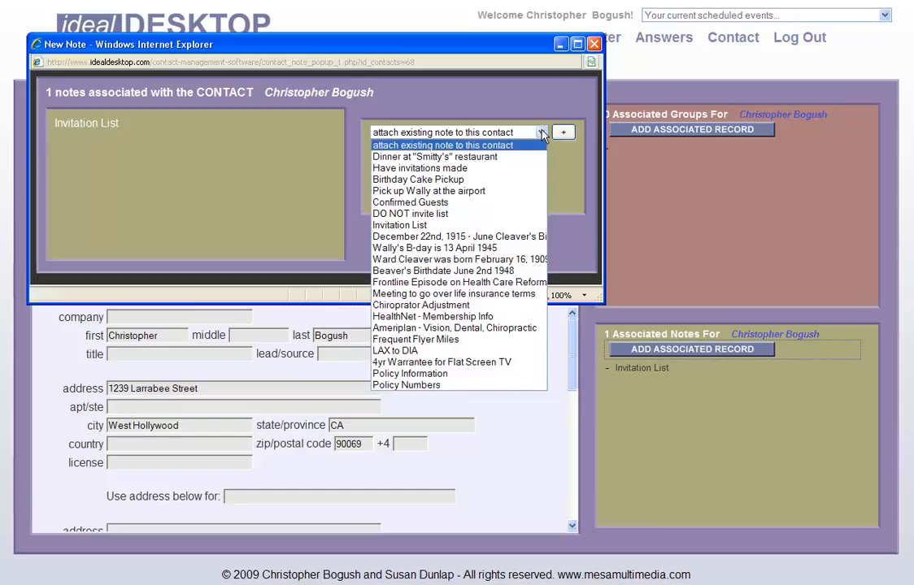
left_click(573, 197)
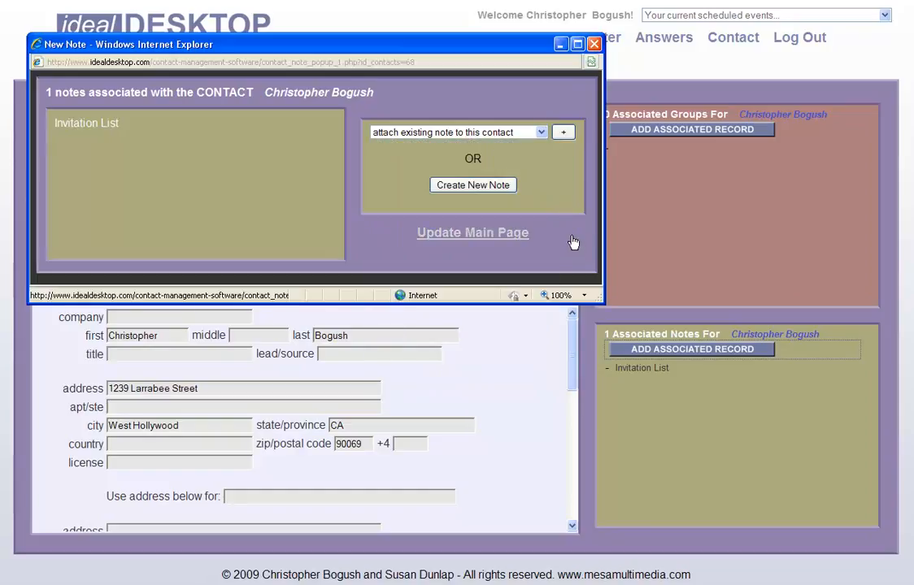
left_click(473, 185)
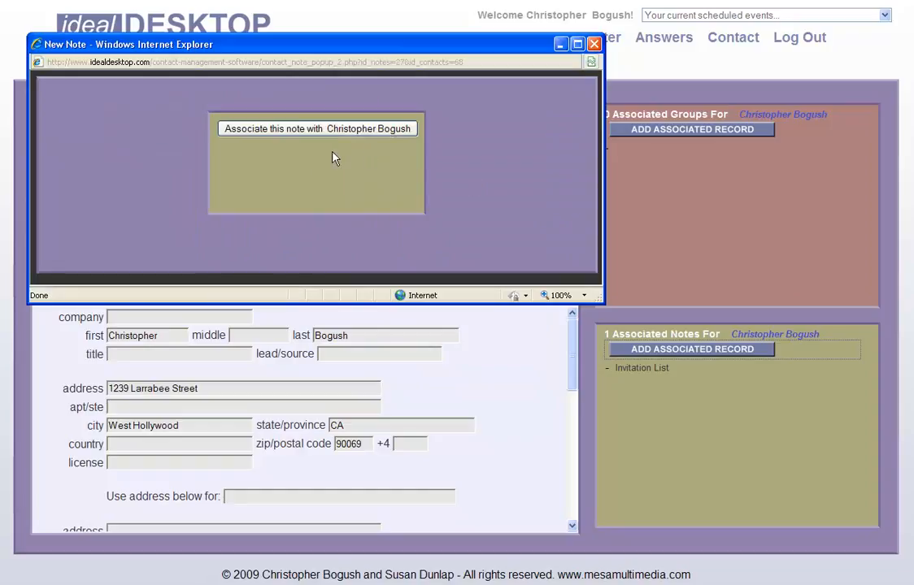
left_click(284, 133)
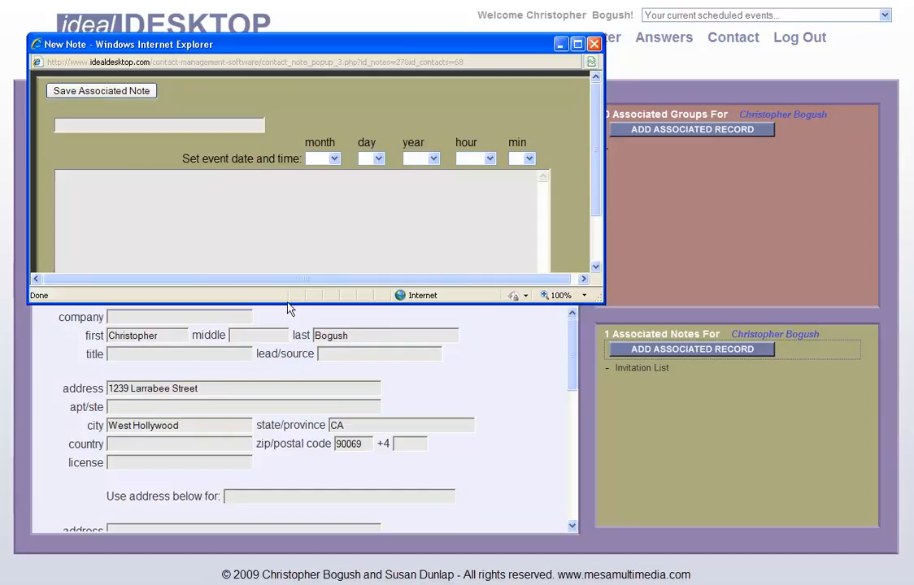
left_click_drag(285, 303, 286, 409)
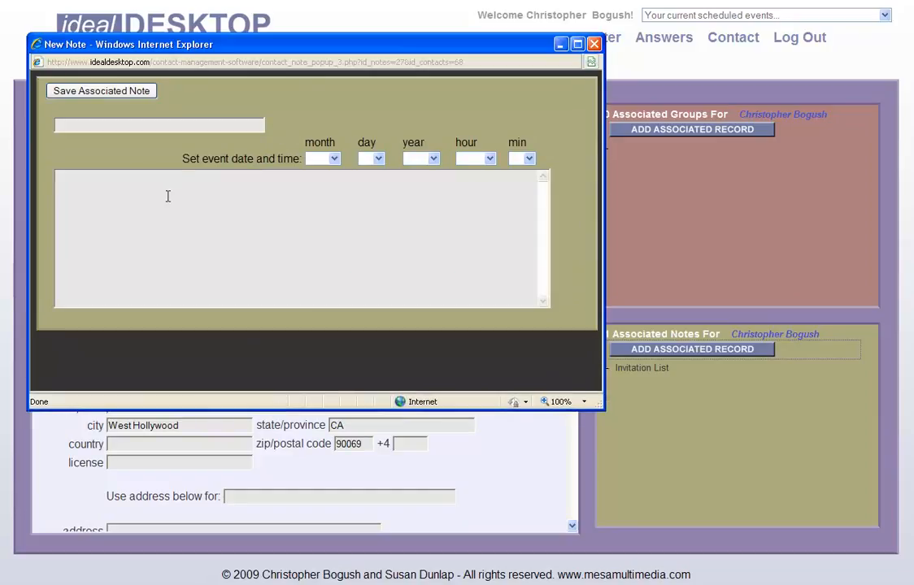
- Title the new note 'Pick out a gift for the party'
left_click(178, 121)
type("Picke")
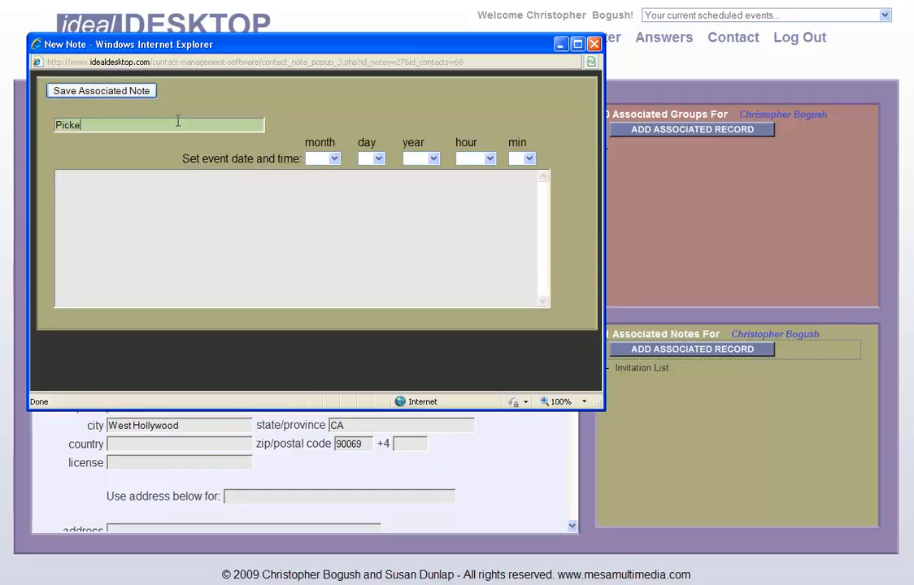
key("BackSpace")
type("out a")
type("gift for the party")
- Write the gift ideas 'Aromatherapy products.... Good Witch's Brew' in the body, then save and close
left_click(195, 208)
type("Aram")
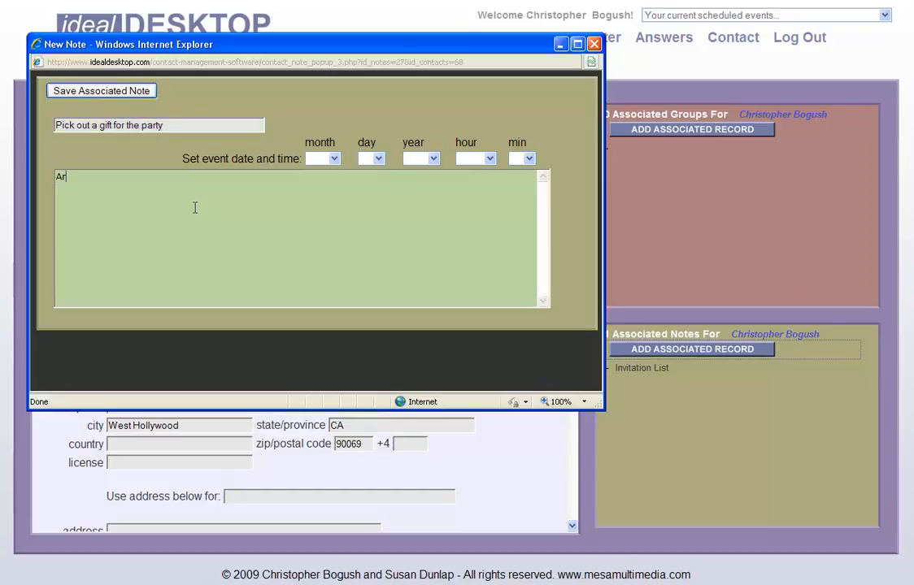
key("BackSpace")
key("BackSpace")
type("omatherapy products.... ")
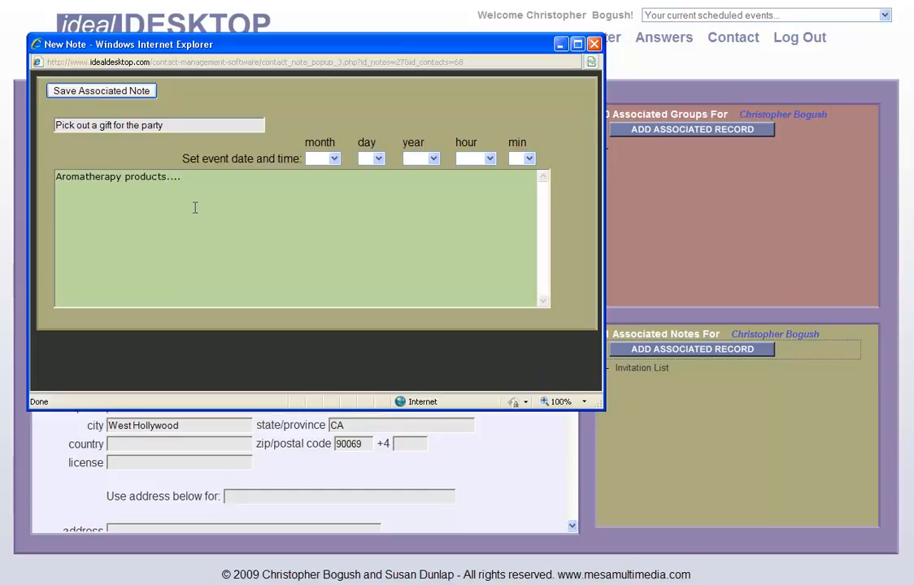
type("Good Witch's Brew")
left_click(145, 92)
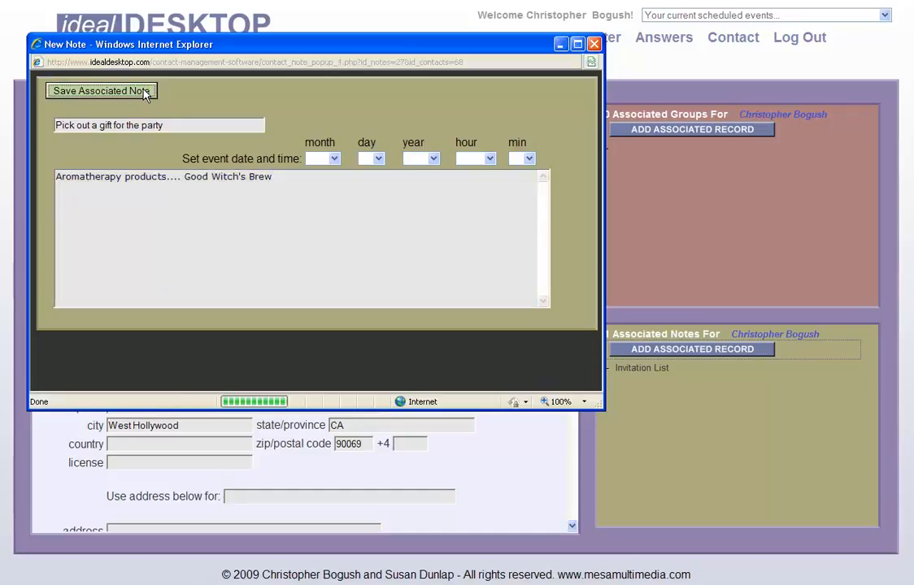
left_click(302, 154)
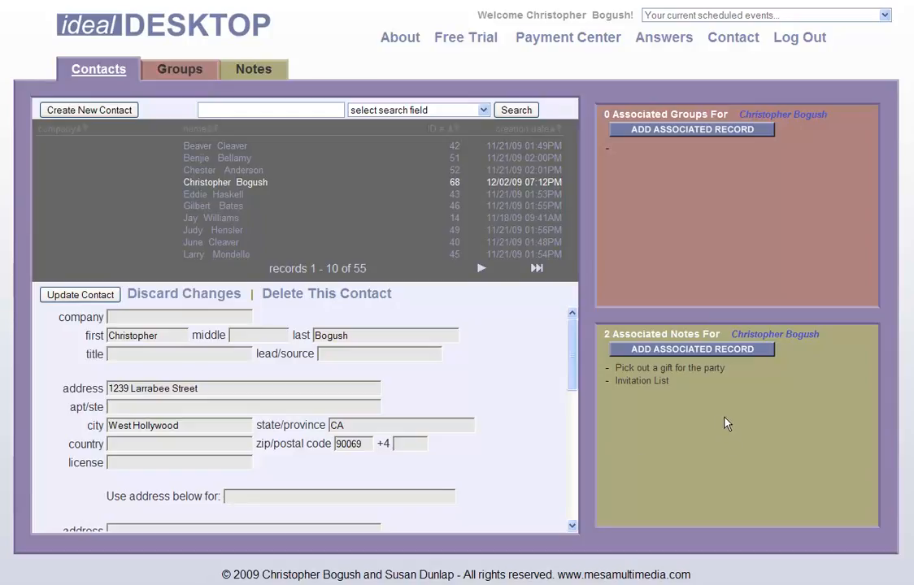
- Open the 'Pick out a gift for the party' note from the Associated Notes panel
left_click(635, 368)
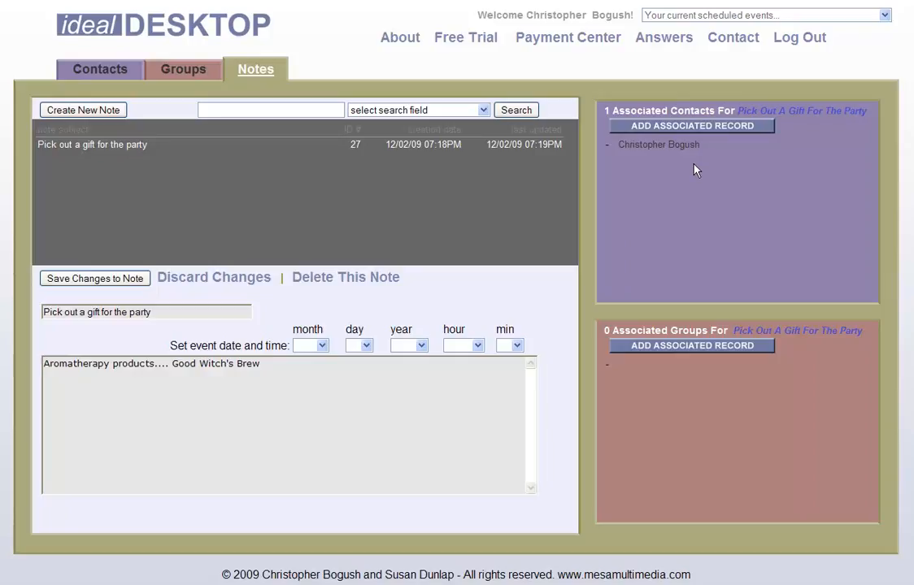
- Attach the Beaver's 62nd Birthday Party group to the gift note and refresh the main page
left_click(700, 349)
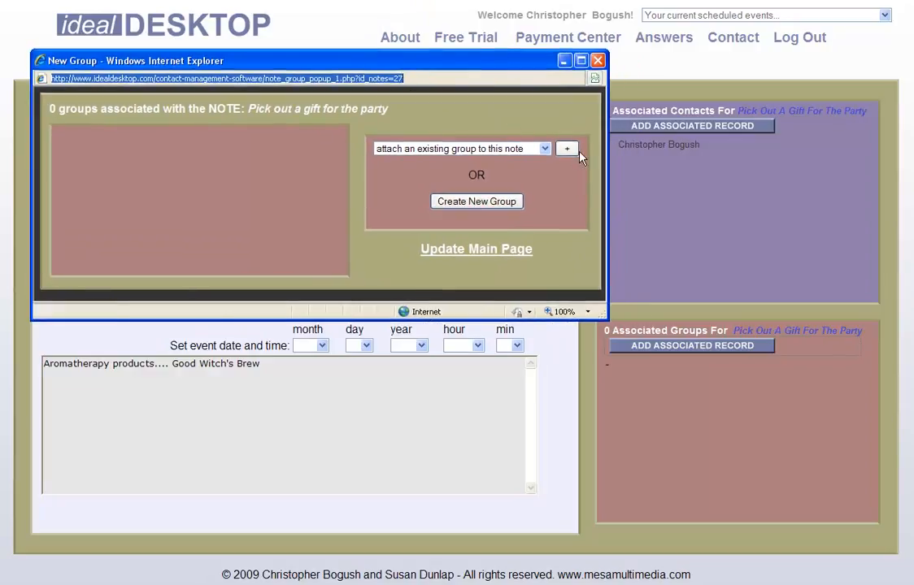
left_click(544, 149)
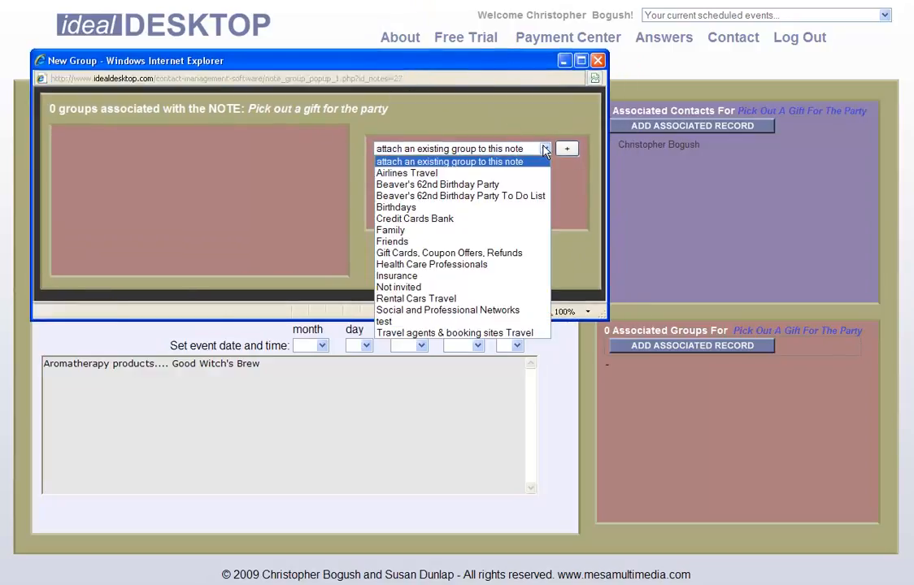
left_click(499, 186)
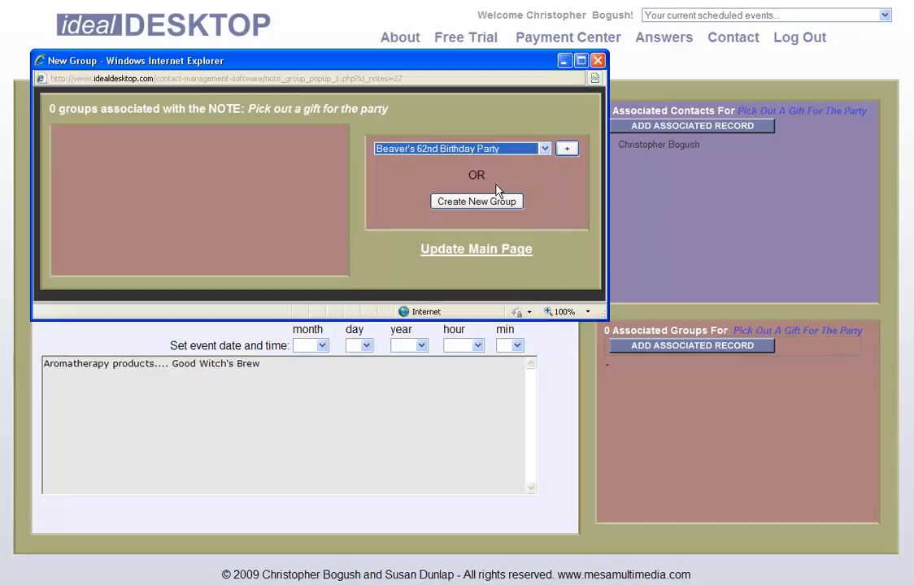
left_click(567, 148)
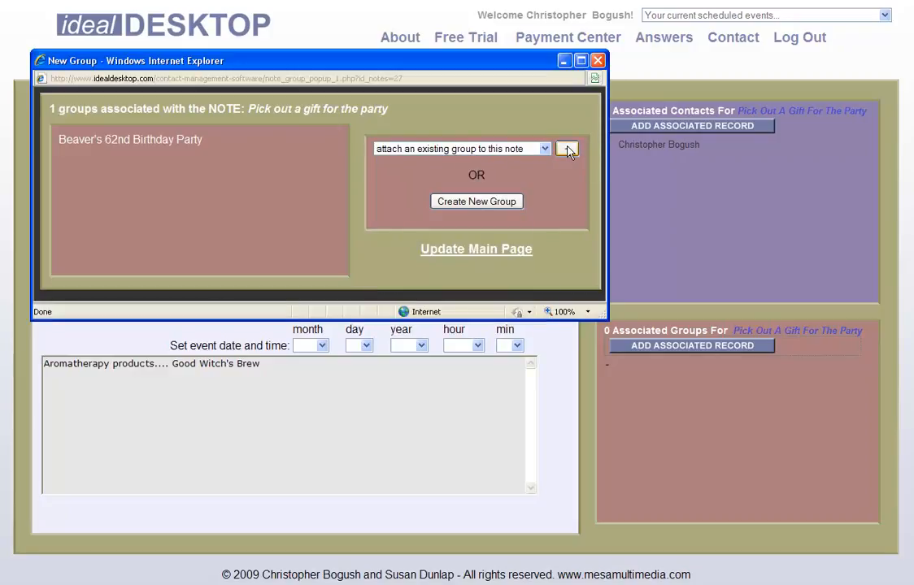
left_click(492, 257)
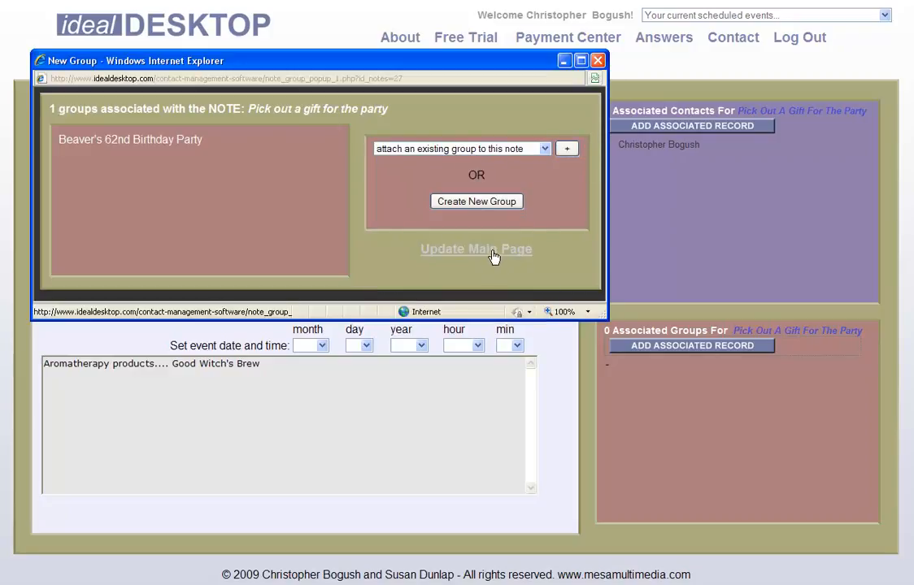
left_click(595, 62)
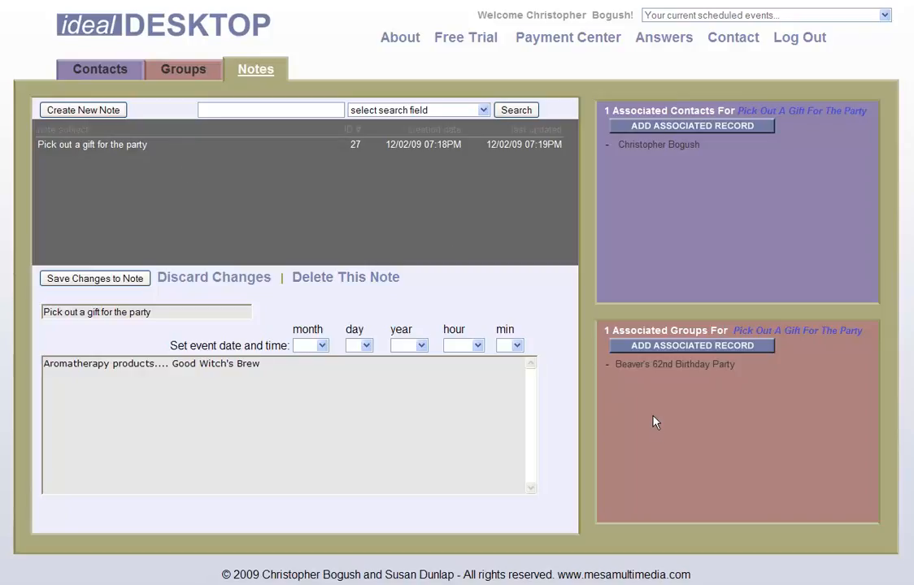
- Look over the Beaver's 62nd Birthday Party group and scheduled events, then return to the Groups view
left_click(642, 372)
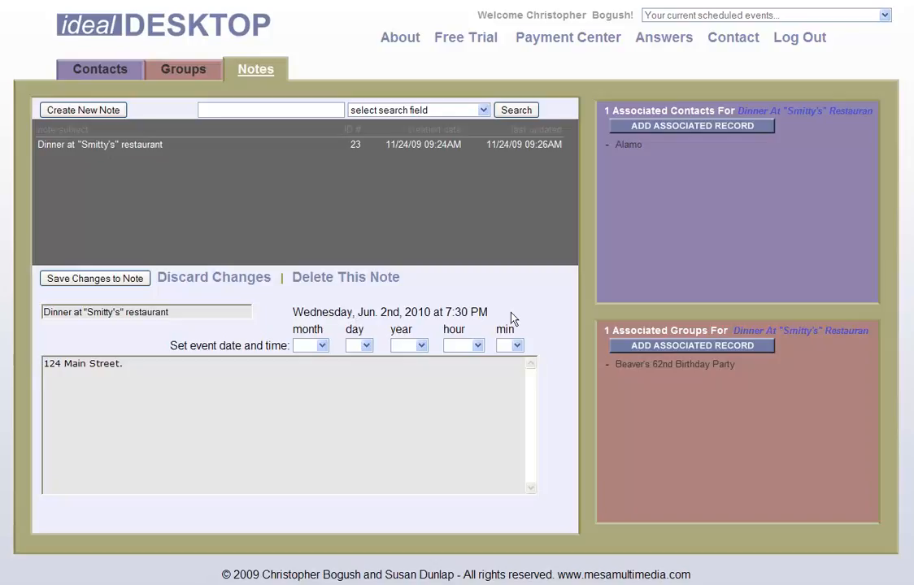
left_click(885, 16)
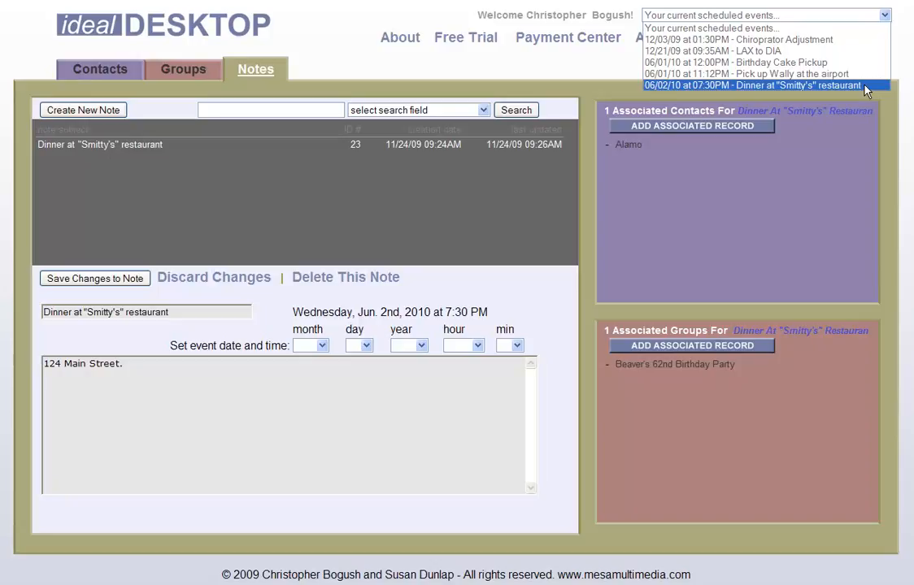
left_click(488, 202)
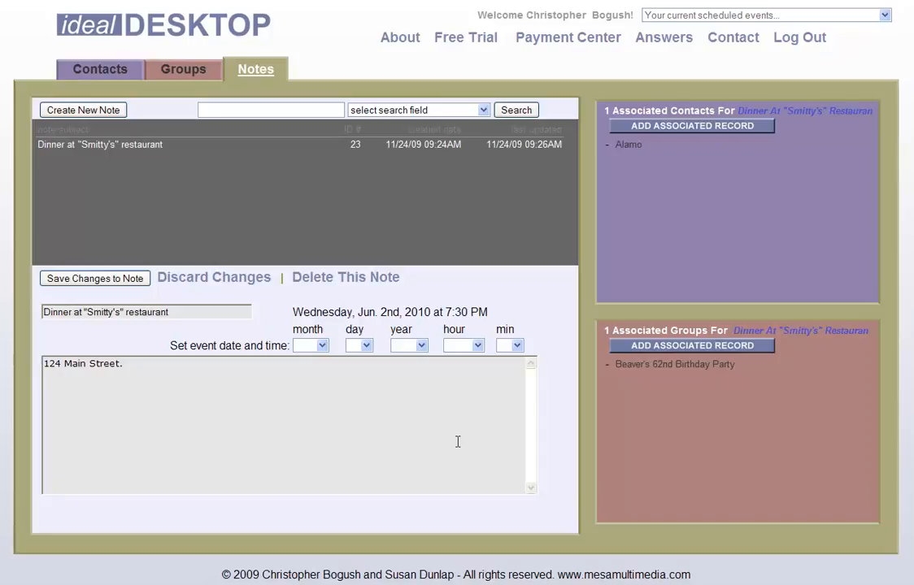
left_click(175, 72)
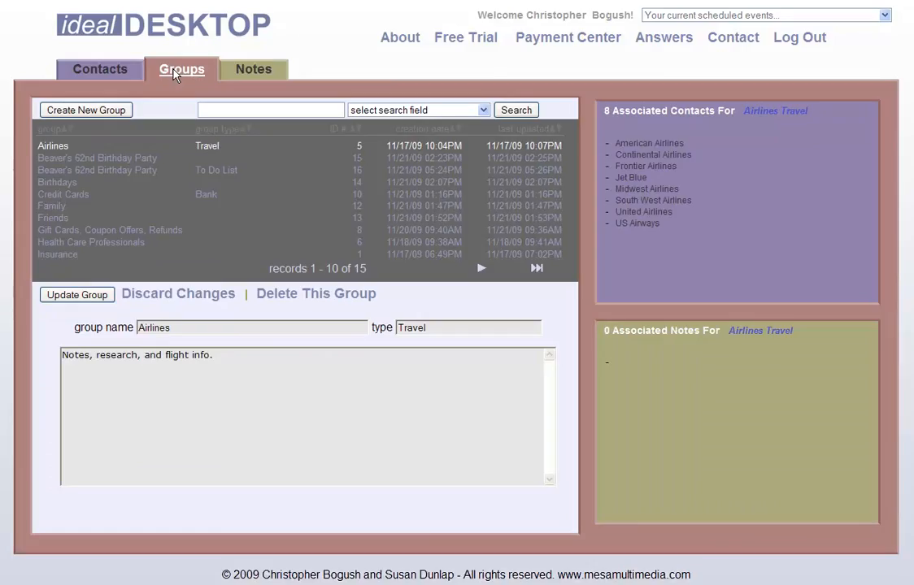
- Delete the 'test' group from the second page of groups
left_click(483, 271)
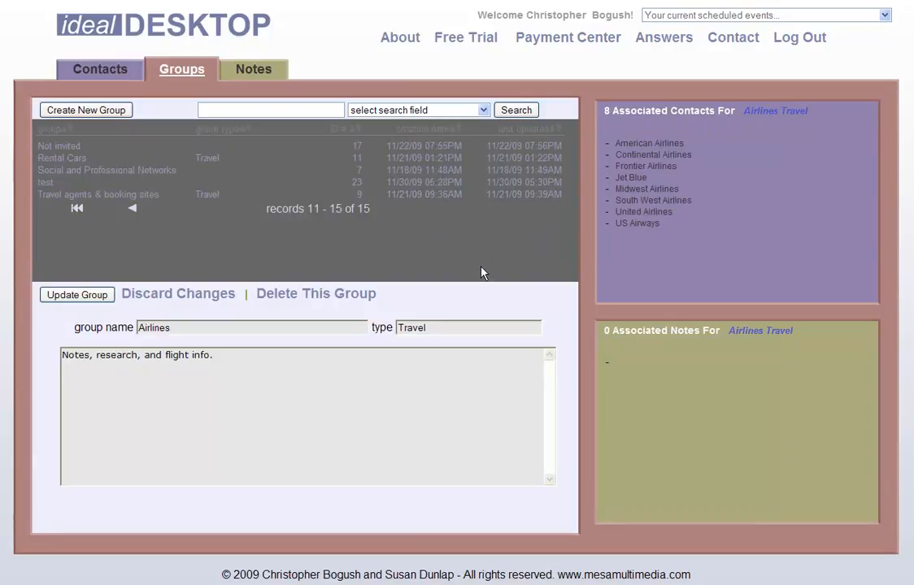
left_click(45, 185)
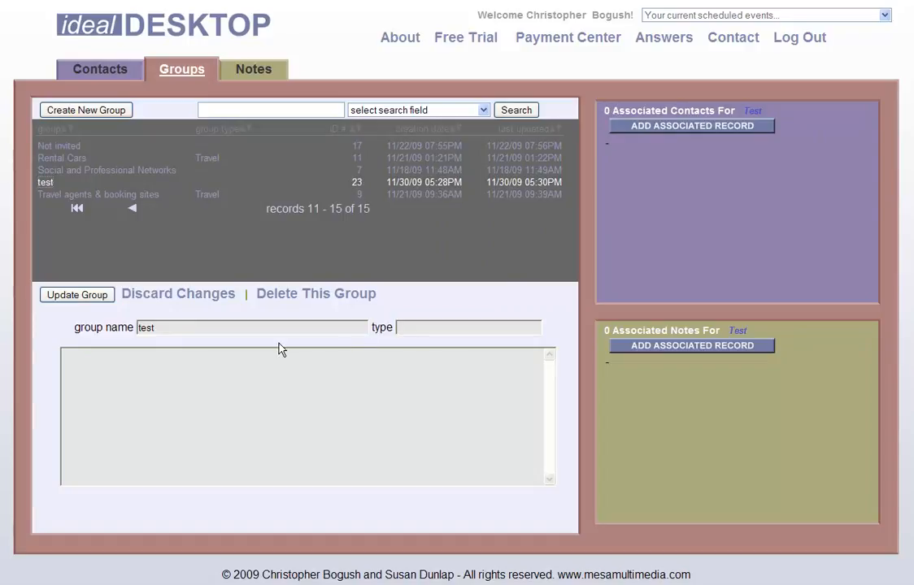
left_click(290, 296)
left_click(73, 279)
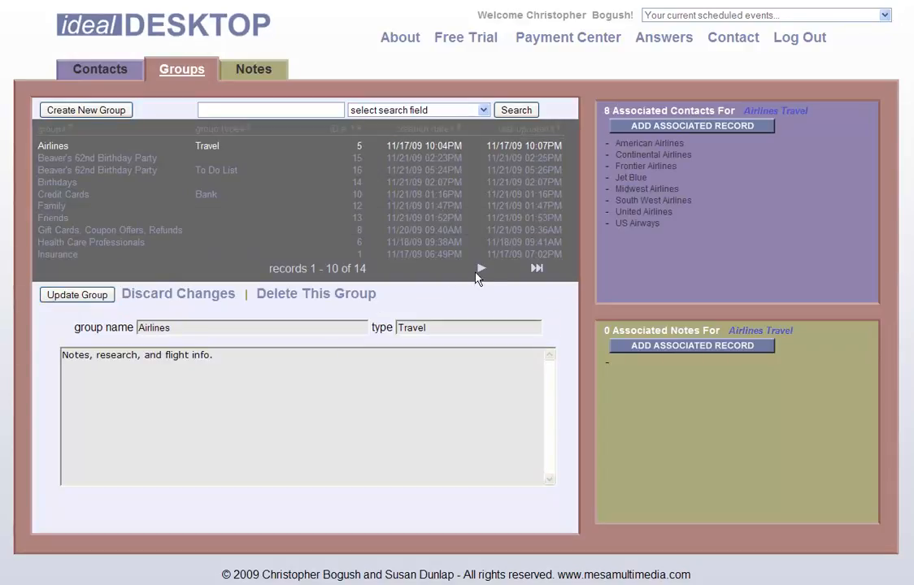
- Return to the first page of groups and open Beaver's 62nd Birthday Party
left_click(481, 270)
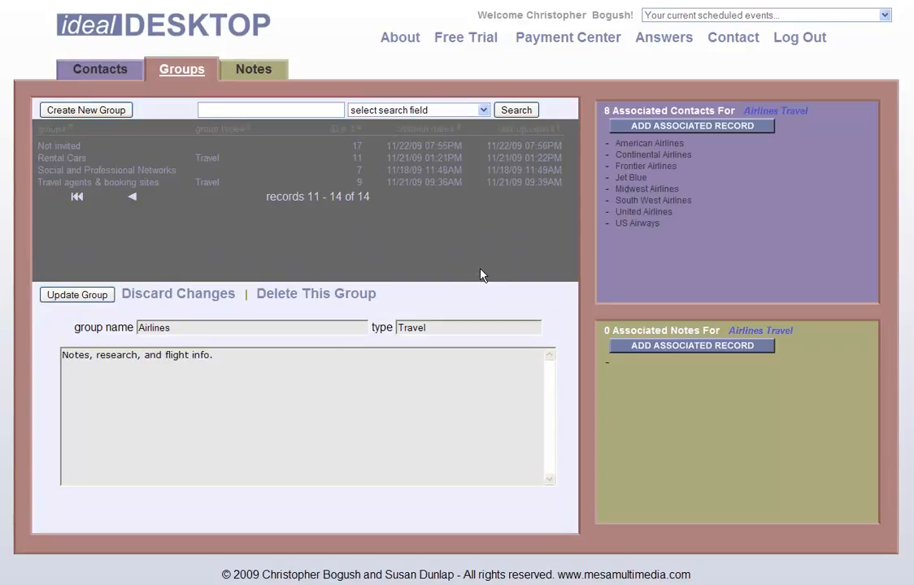
left_click(132, 197)
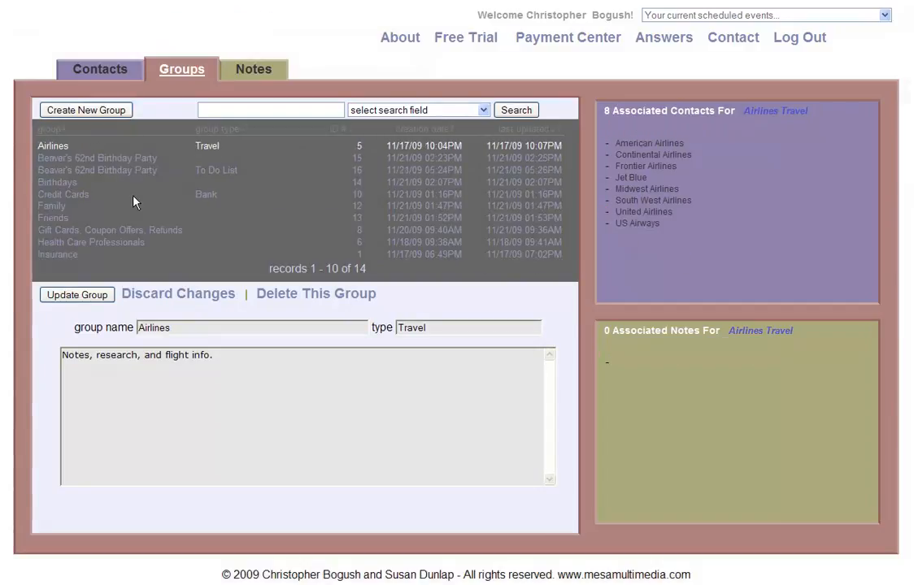
left_click(110, 159)
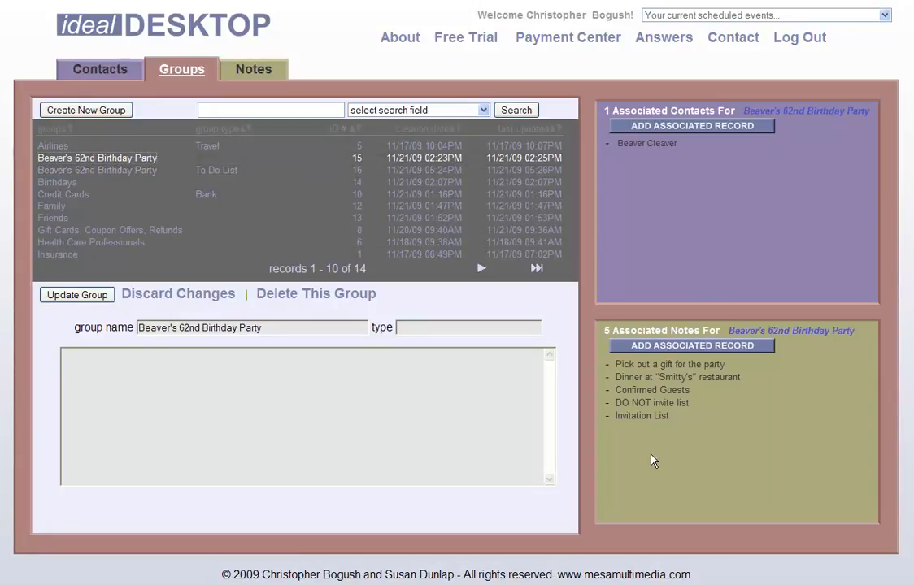
- Remove one invitee from the Invitation List note, leaving 11 associated contacts
left_click(628, 417)
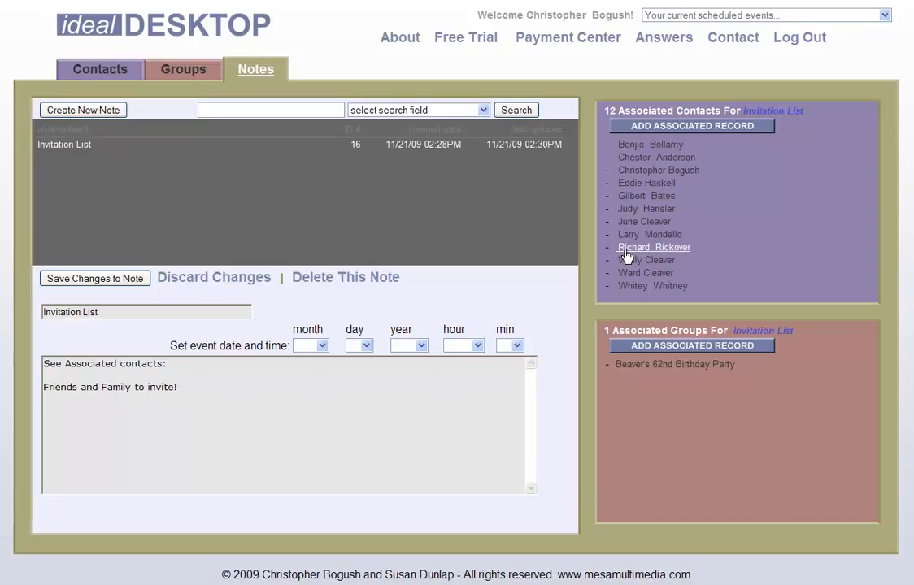
mouse_move(609, 252)
left_click(606, 248)
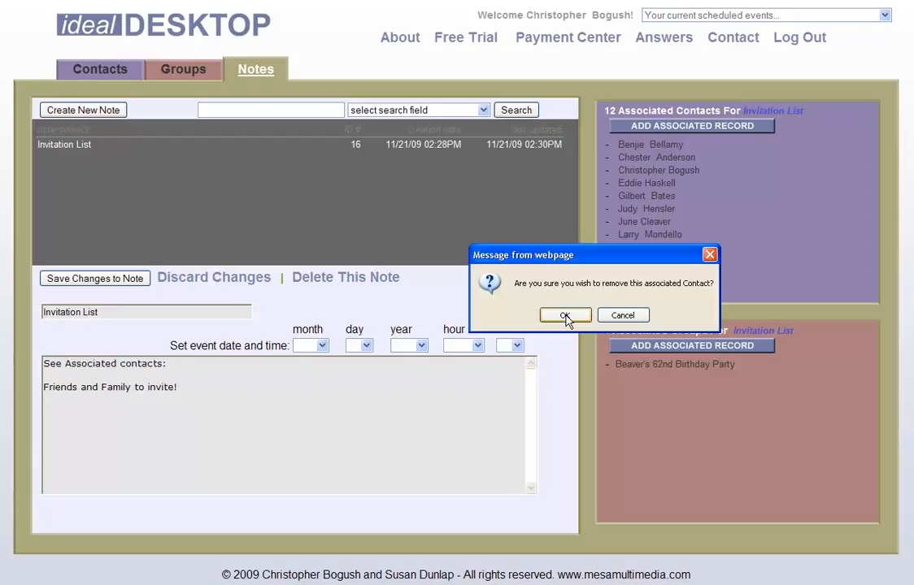
left_click(565, 316)
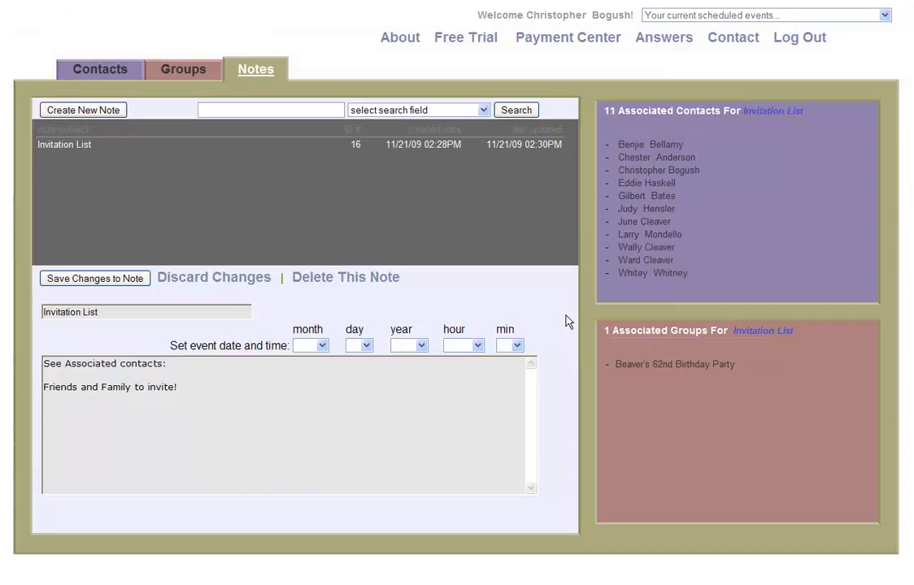